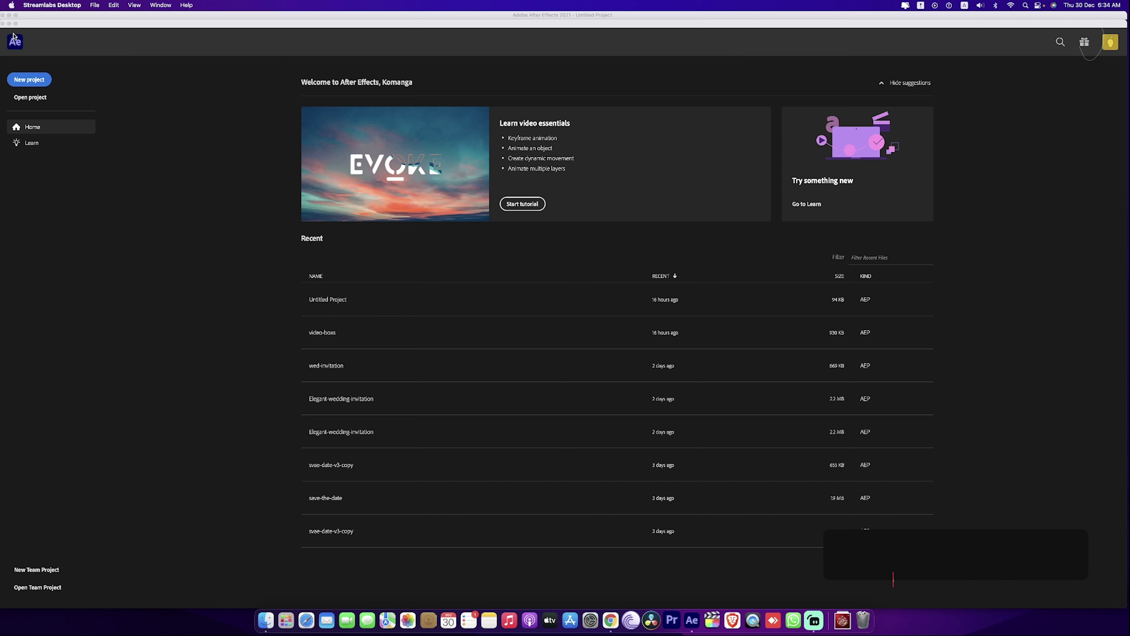
Create a 1080 x 1080 px composition named Logo Animation at 30 fps with a duration of 0:00:10:00
{"action": "left_click", "coordinate": [41, 84]}
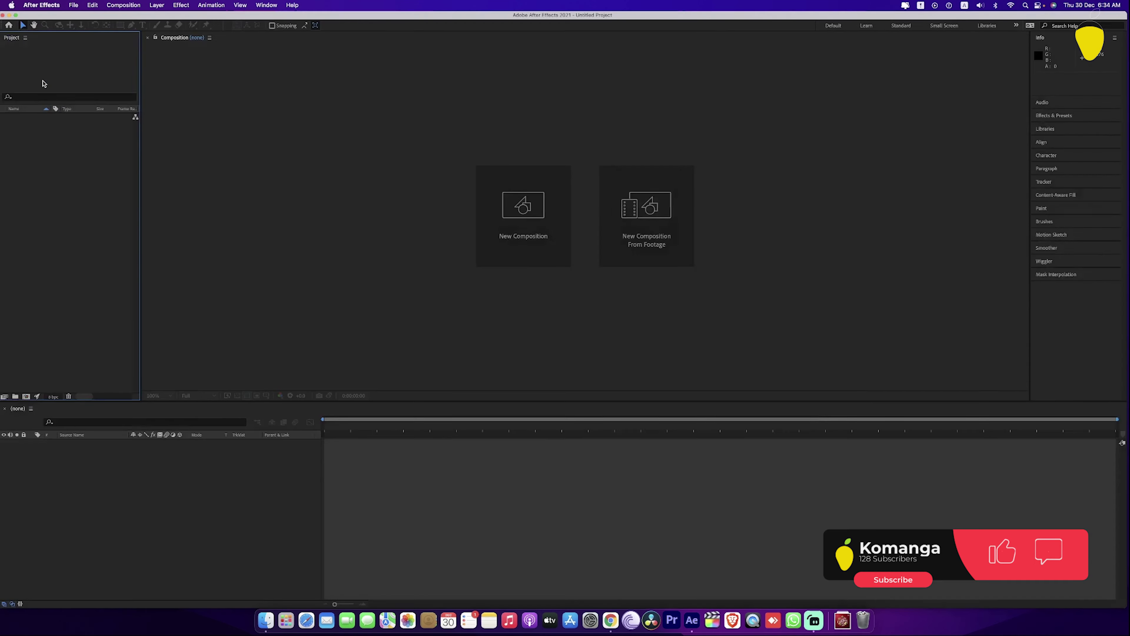
{"action": "left_click", "coordinate": [517, 252]}
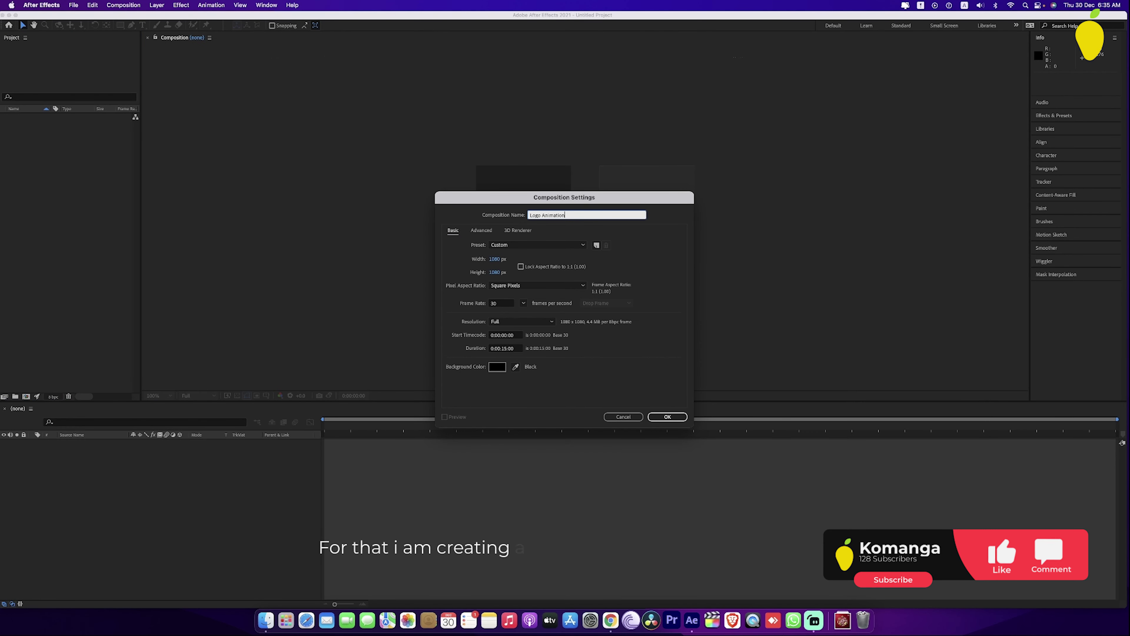
{"action": "left_click", "coordinate": [510, 376]}
{"action": "left_click", "coordinate": [505, 348]}
{"action": "type", "text": "1000"}
{"action": "left_click", "coordinate": [585, 352]}
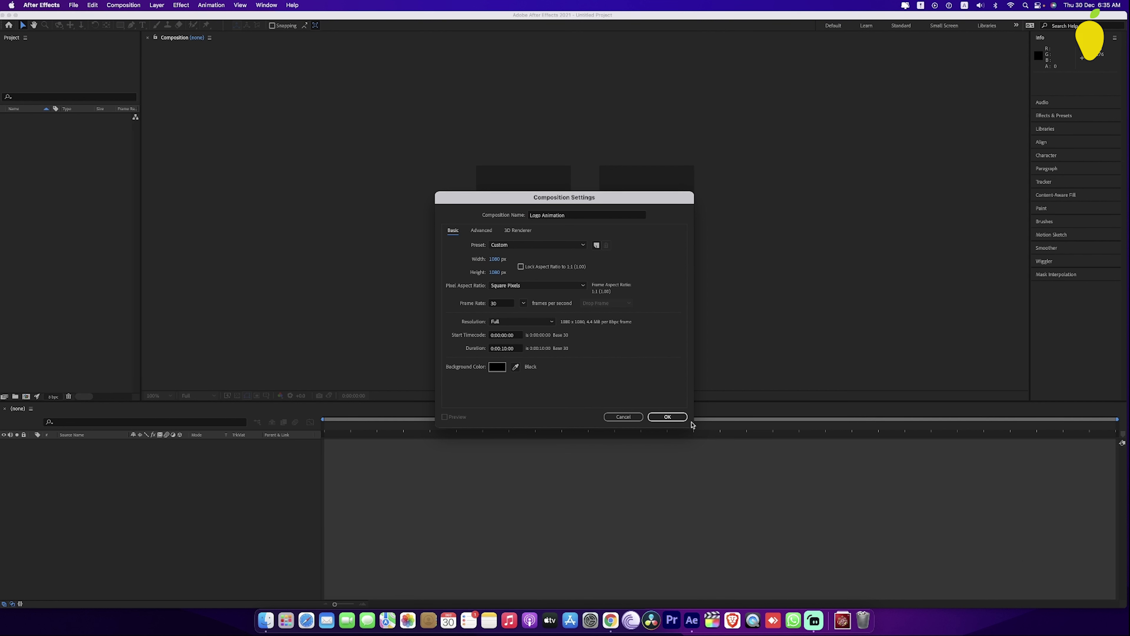
{"action": "left_click", "coordinate": [680, 418]}
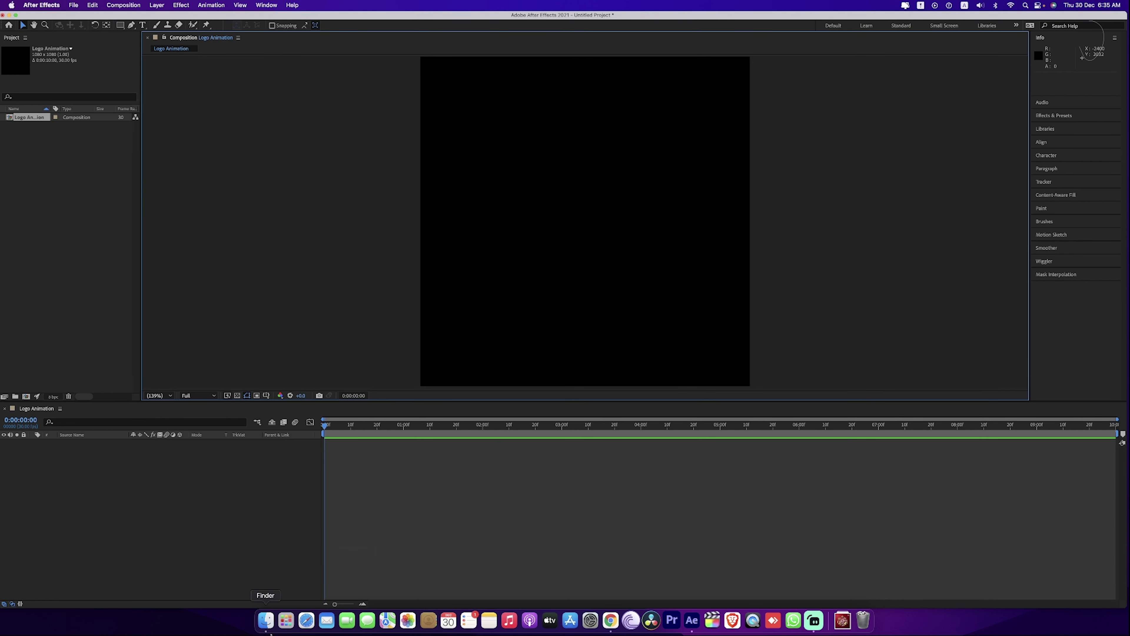
Import logo-01.png from the Logo Animation Tutorial folder and add it as a layer in the Logo Animation composition
{"action": "left_click", "coordinate": [270, 629]}
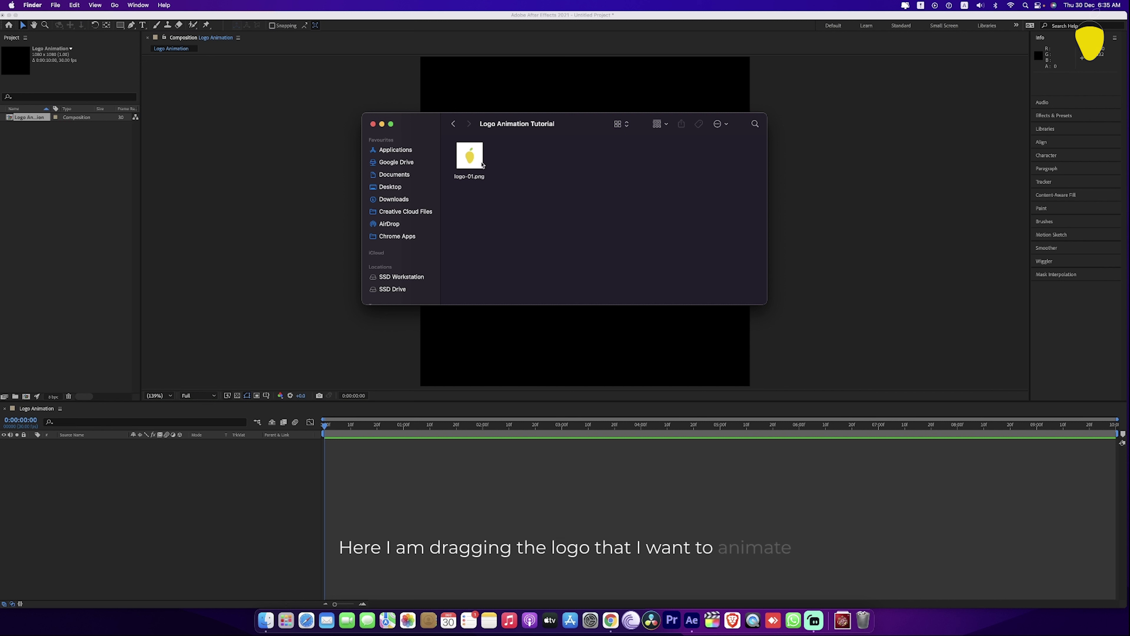
{"action": "left_click", "coordinate": [456, 166]}
{"action": "left_click_drag", "start_coordinate": [458, 161], "coordinate": [46, 154]}
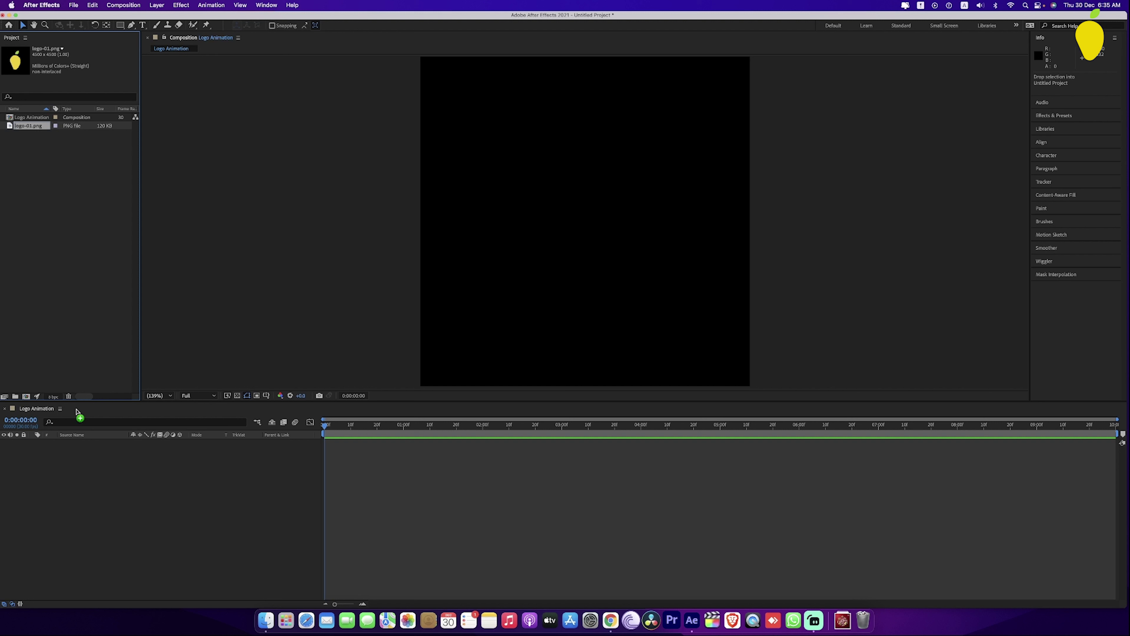
{"action": "left_click_drag", "start_coordinate": [129, 550], "coordinate": [131, 549]}
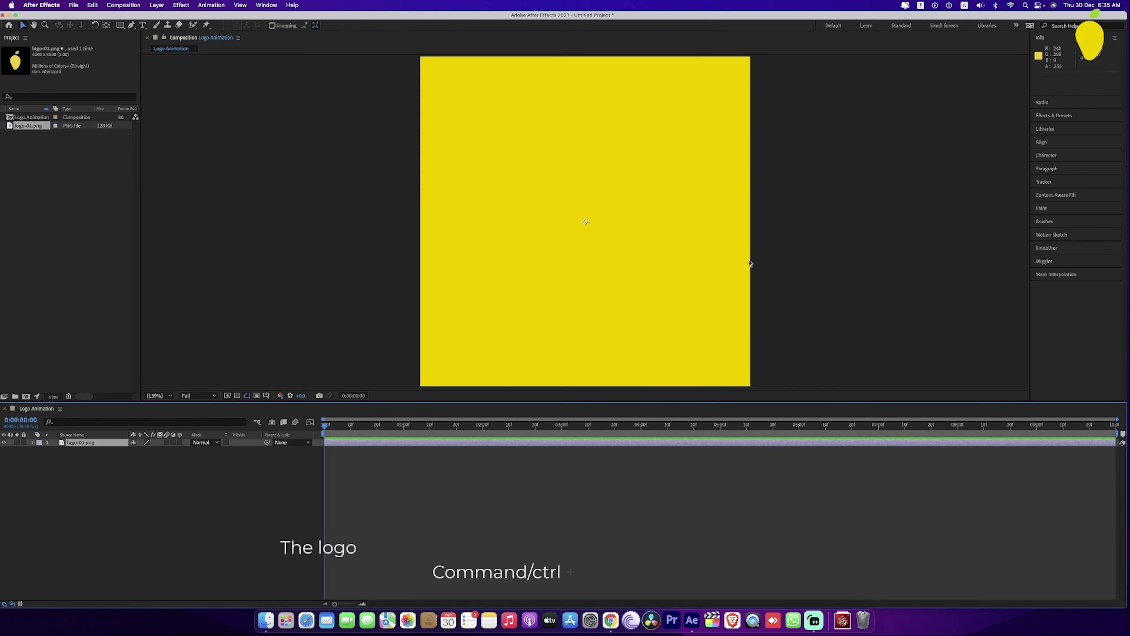
Scale the logo layer to fit the composition's width
{"action": "scroll", "coordinate": [751, 262], "scroll_direction": "down", "scroll_amount": 1}
{"action": "scroll", "coordinate": [751, 261], "scroll_direction": "down", "scroll_amount": 3}
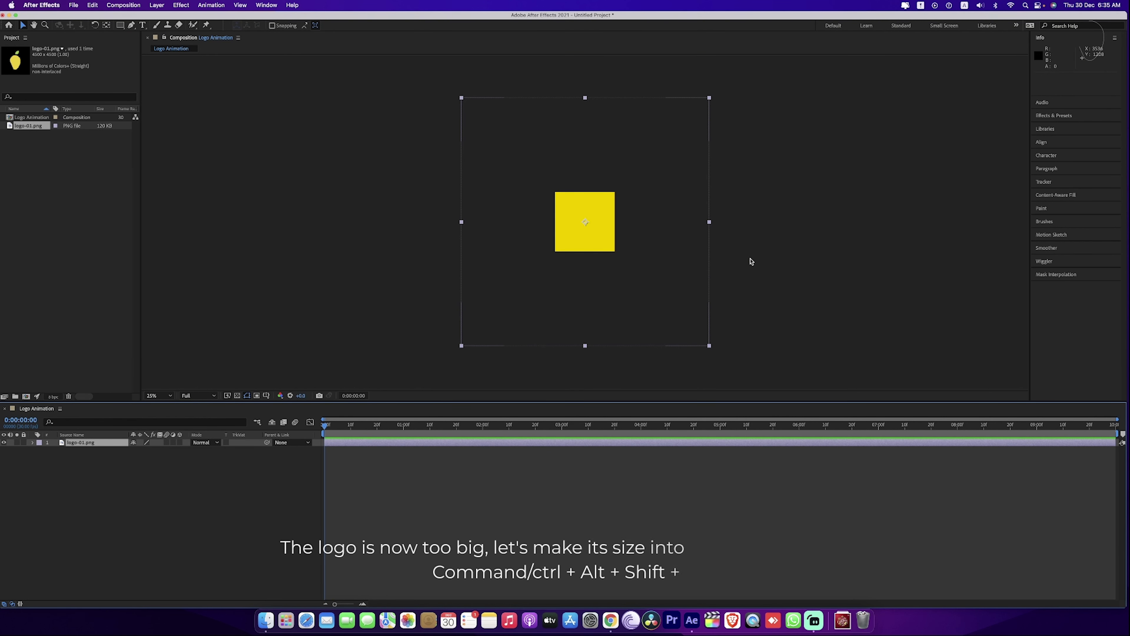
{"action": "key", "text": "super+alt+shift+h"}
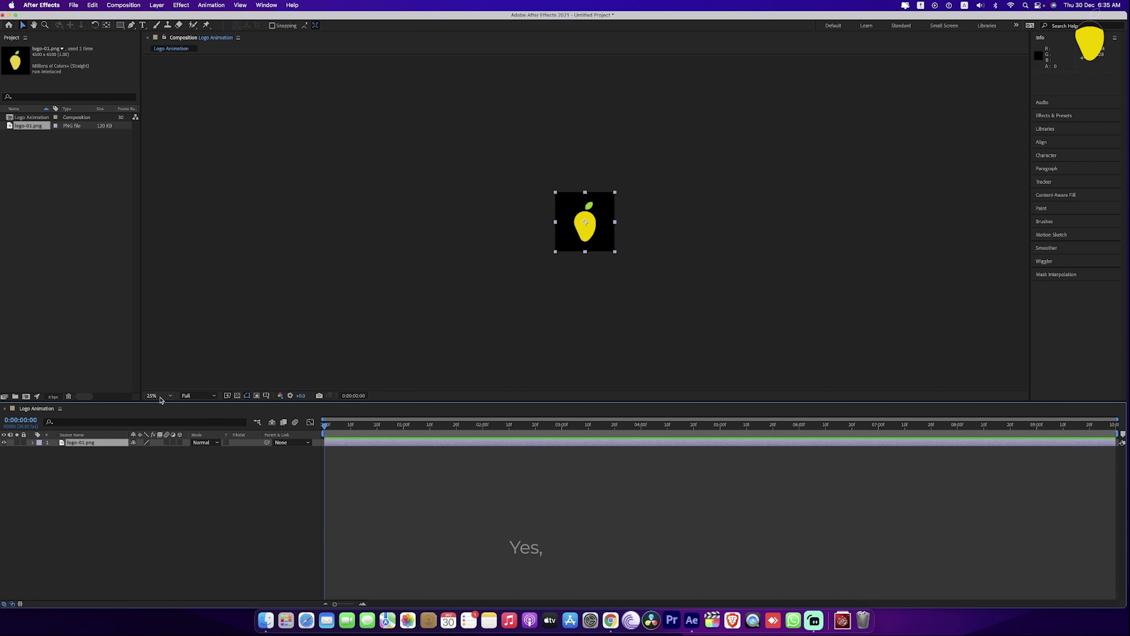
{"action": "left_click", "coordinate": [159, 395]}
{"action": "left_click", "coordinate": [172, 415]}
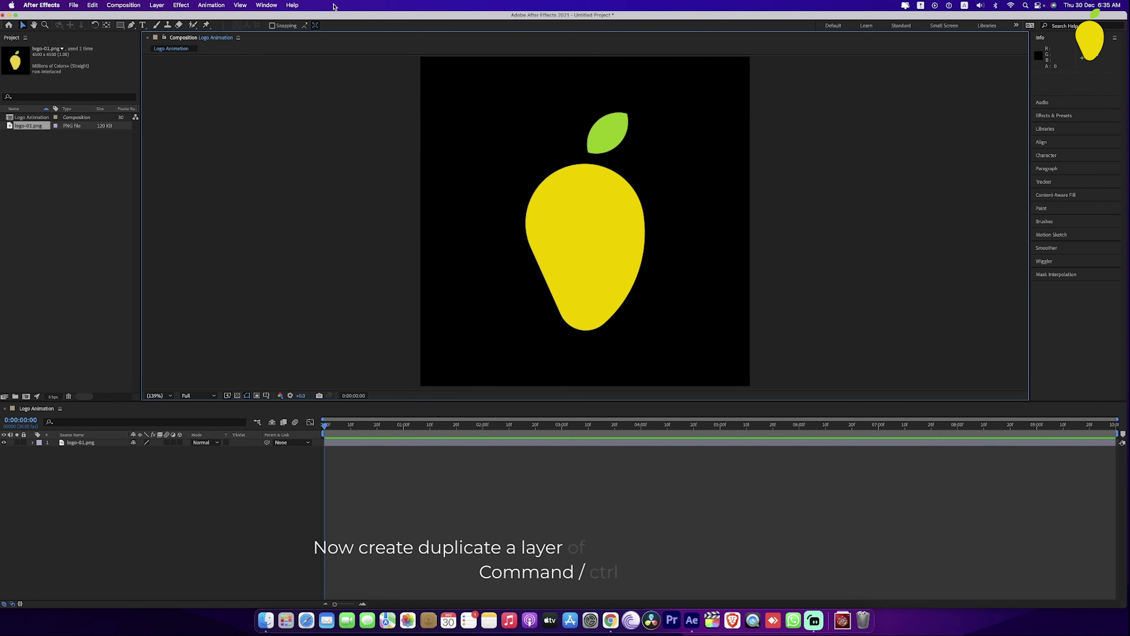
Duplicate the logo layer and hide the lower copy
{"action": "left_click", "coordinate": [517, 180]}
{"action": "key", "text": "super+d"}
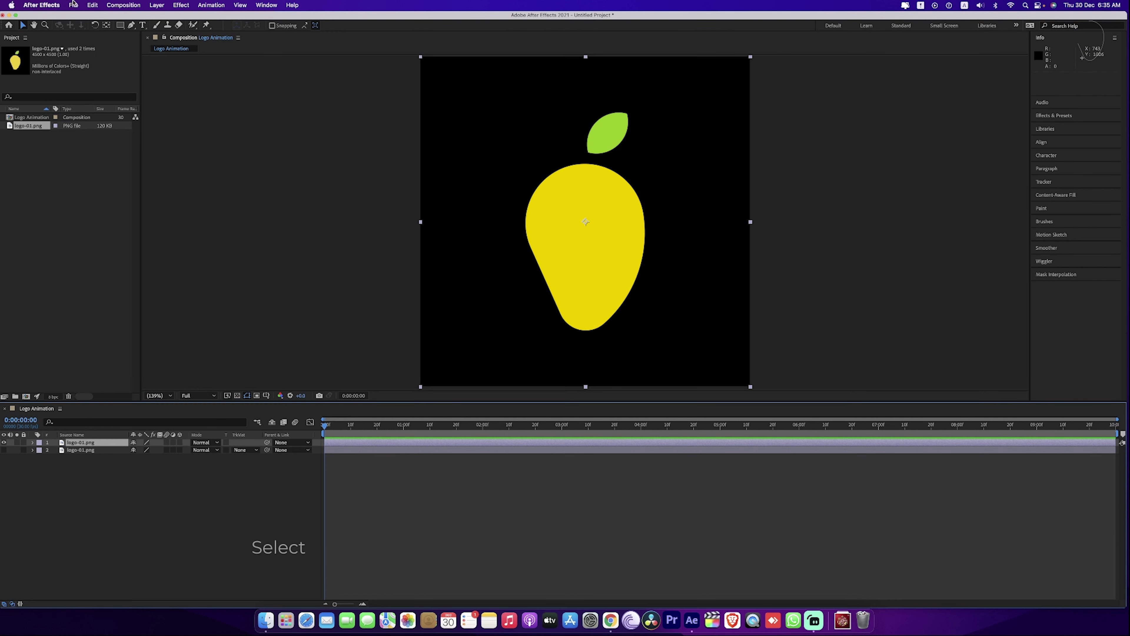
Auto-trace the upper logo layer from the Alpha channel for the current frame, without applying the masks to a new layer
{"action": "left_click", "coordinate": [156, 5]}
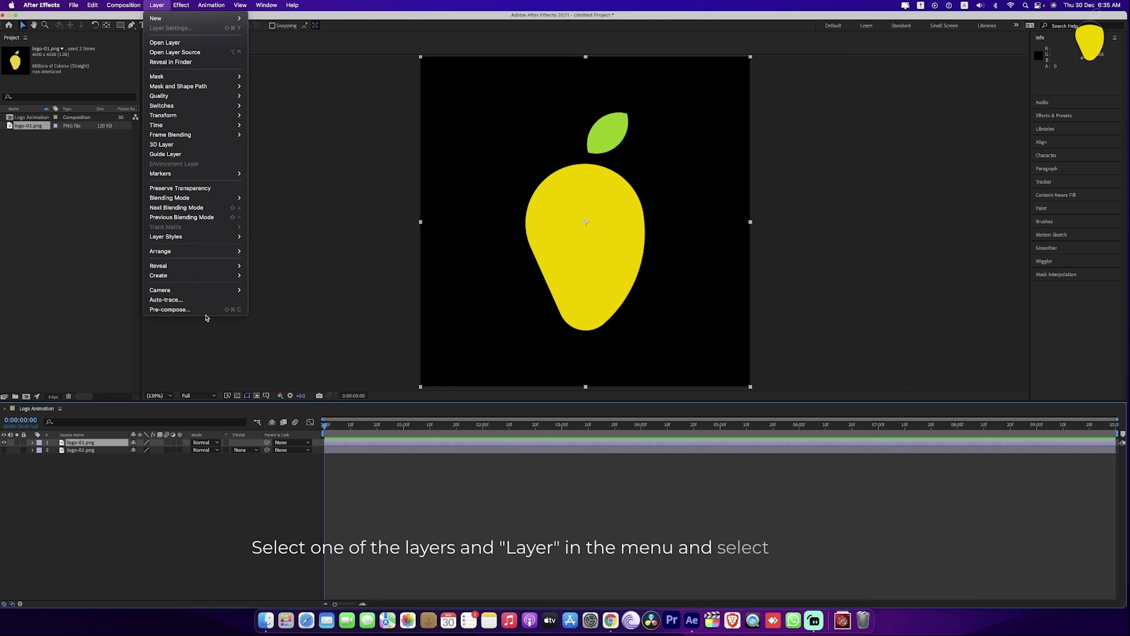
{"action": "left_click", "coordinate": [165, 299]}
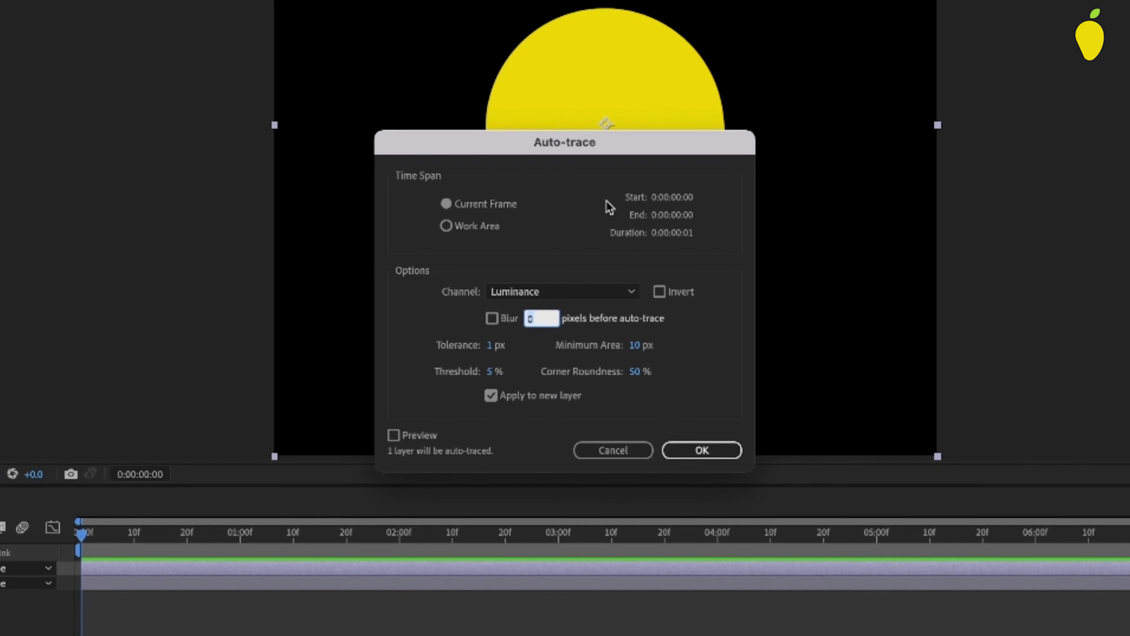
{"action": "left_click", "coordinate": [537, 292]}
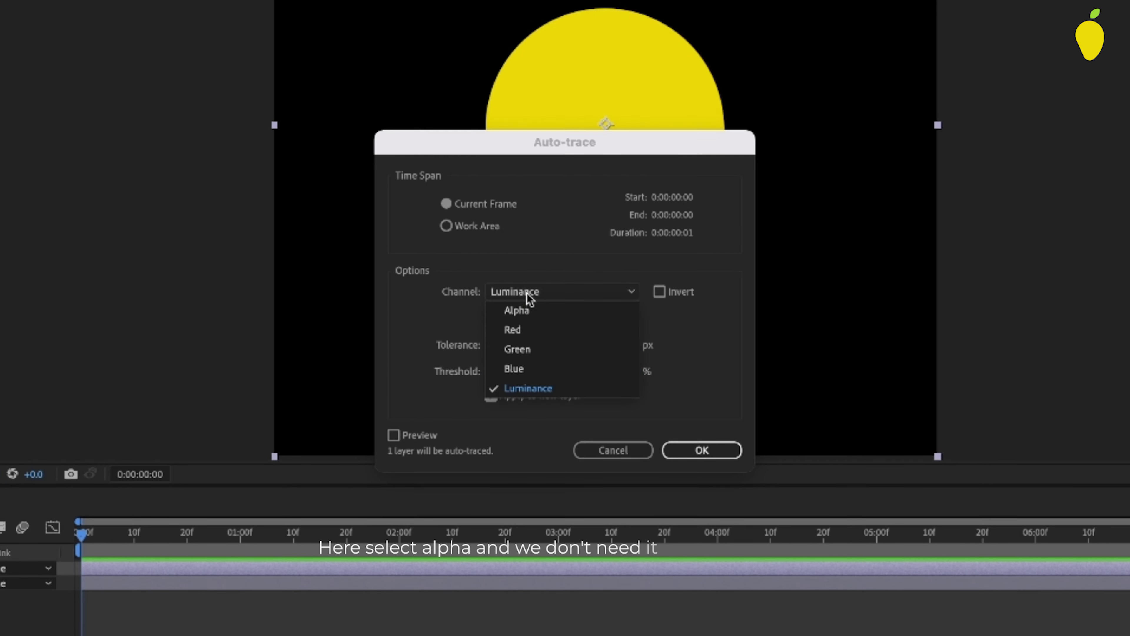
{"action": "left_click", "coordinate": [537, 313]}
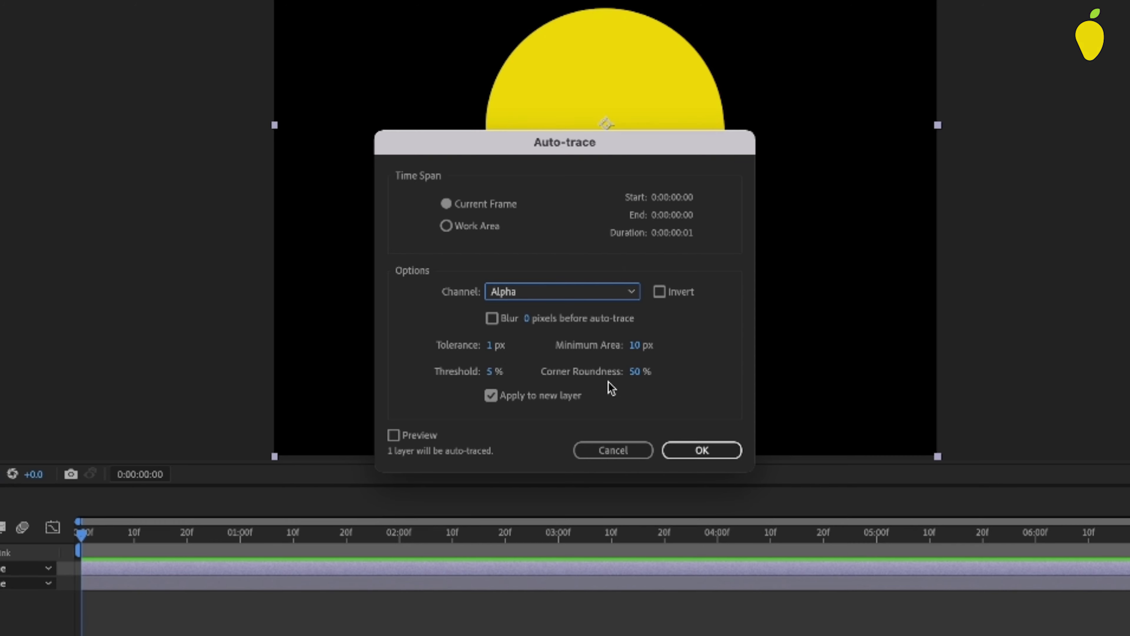
{"action": "left_click", "coordinate": [491, 396]}
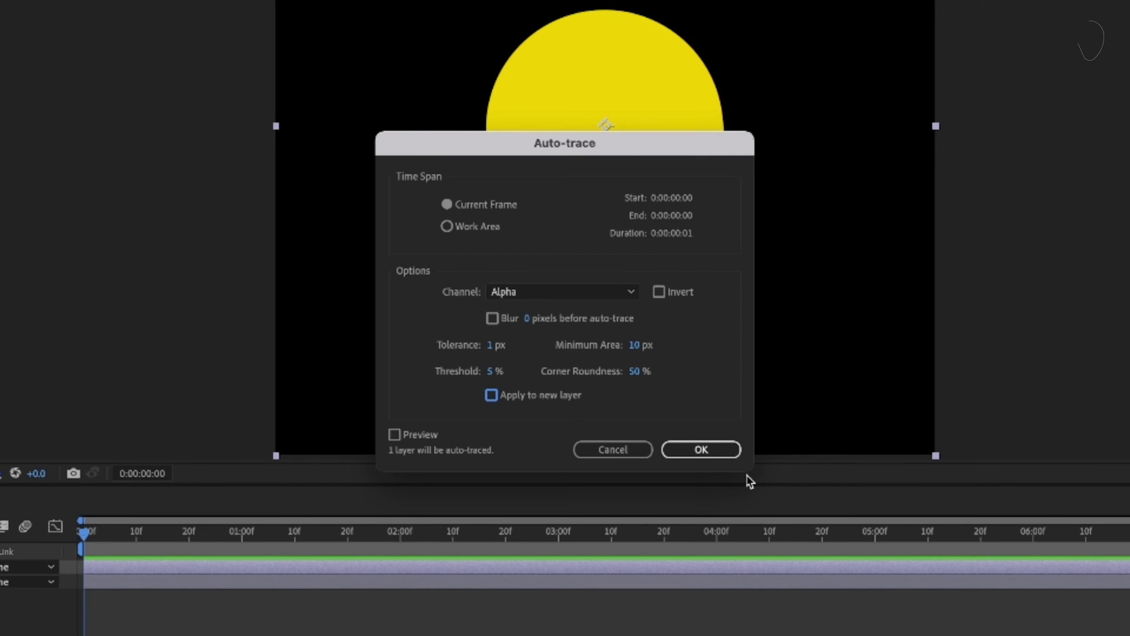
{"action": "left_click", "coordinate": [701, 450]}
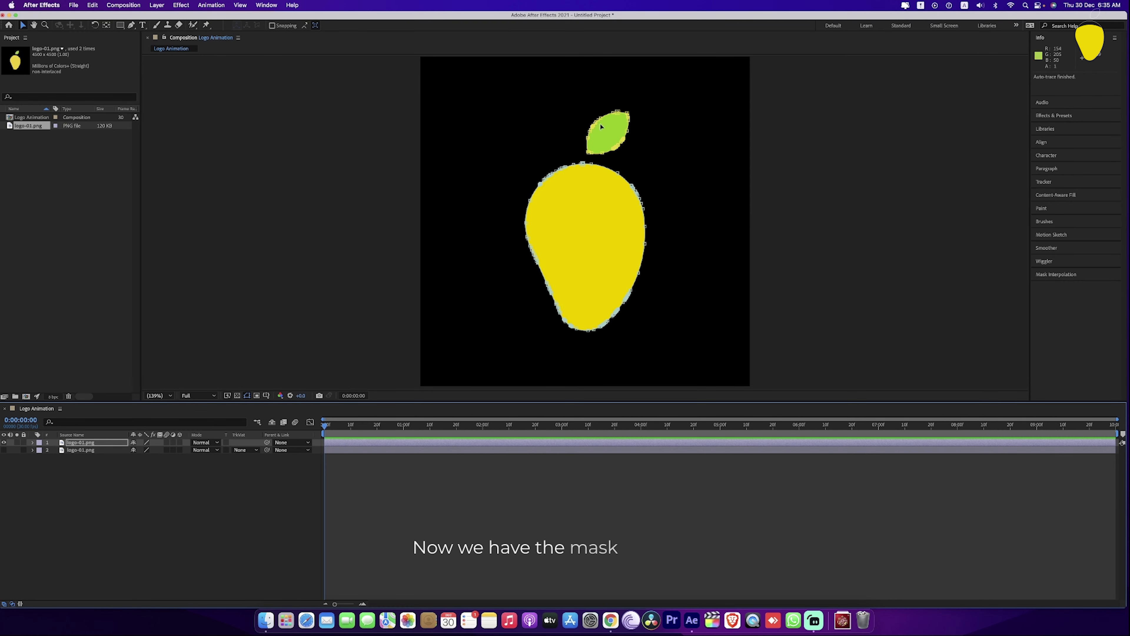
Find the Stroke effect and apply it to the upper logo layer
{"action": "left_click", "coordinate": [1056, 115]}
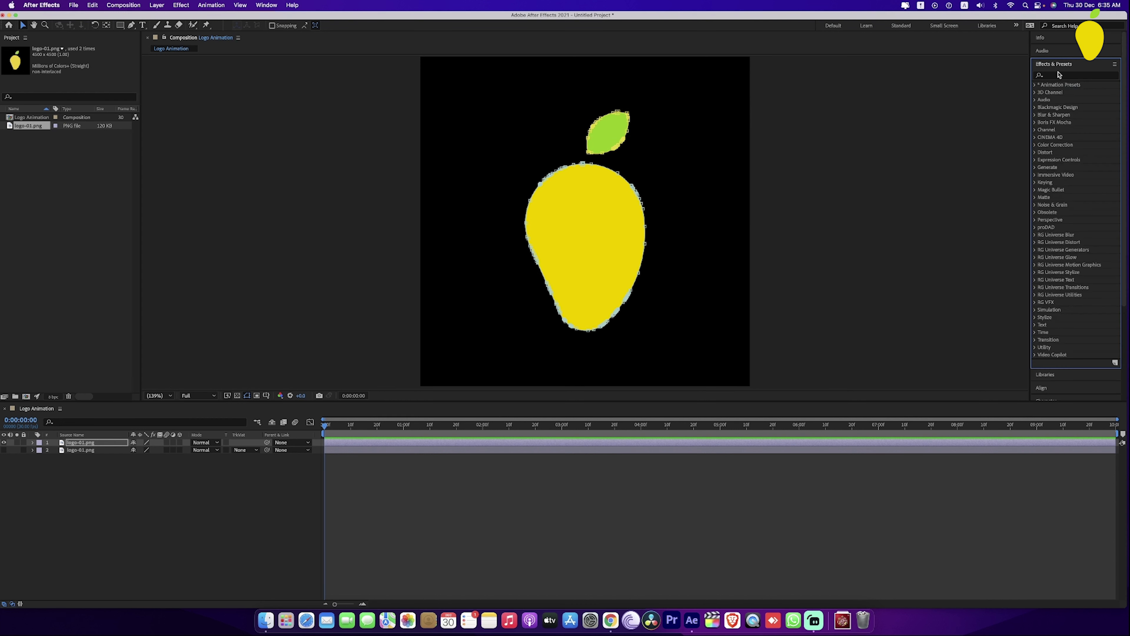
{"action": "left_click", "coordinate": [1054, 76]}
{"action": "type", "text": "st"}
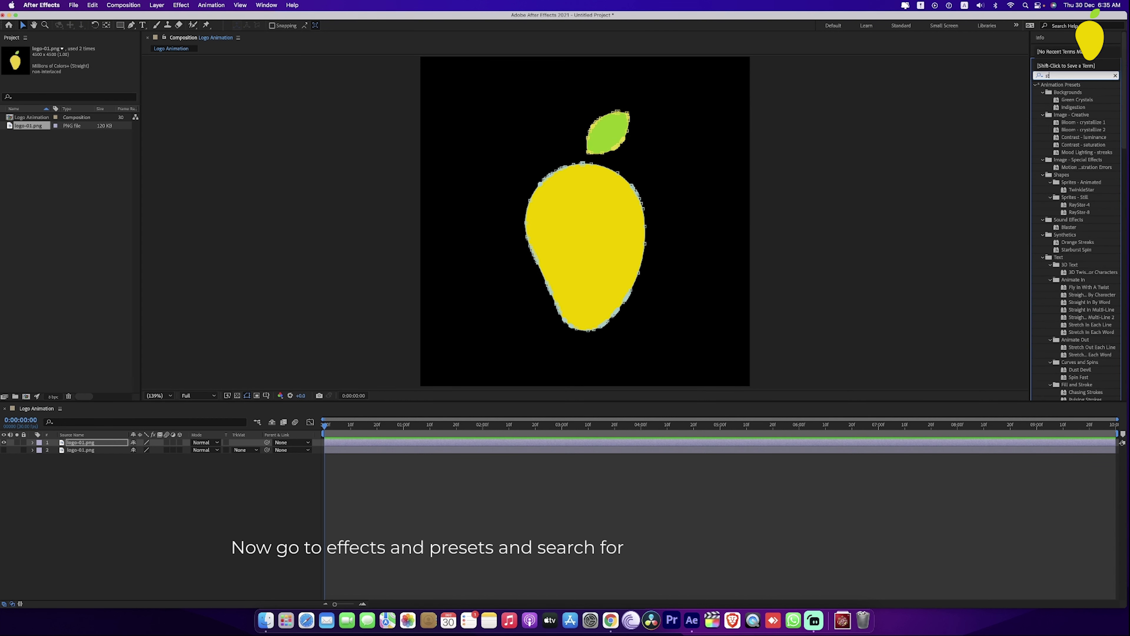
{"action": "type", "text": "roke"}
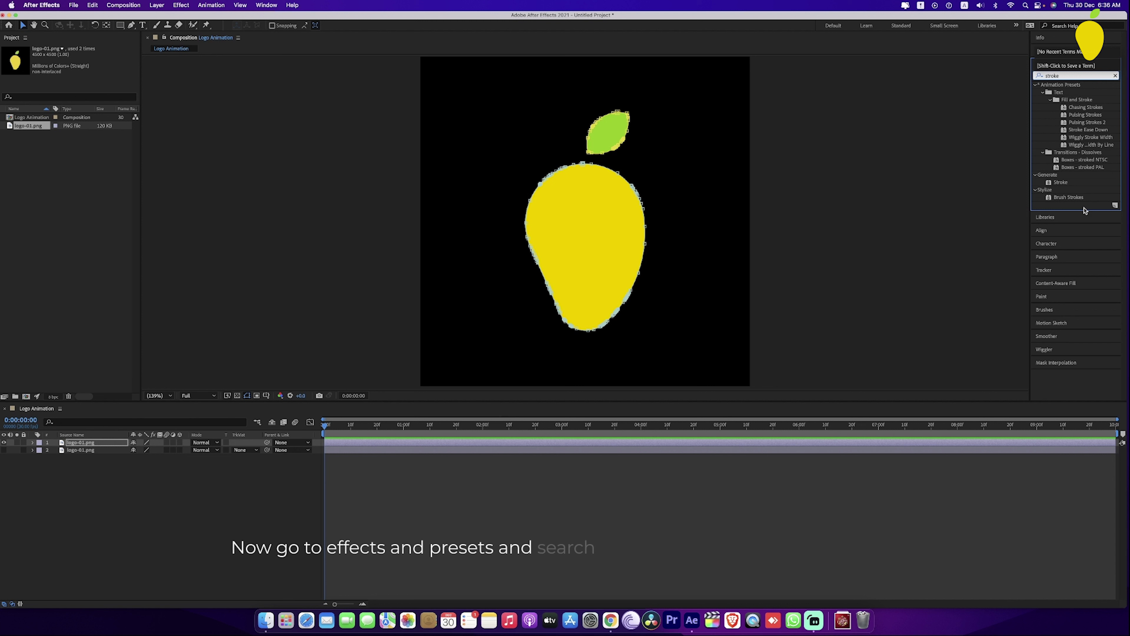
{"action": "mouse_move", "coordinate": [1061, 182]}
{"action": "left_mouse_down"}
{"action": "mouse_move", "coordinate": [200, 400]}
{"action": "mouse_move", "coordinate": [90, 444]}
{"action": "left_mouse_up"}
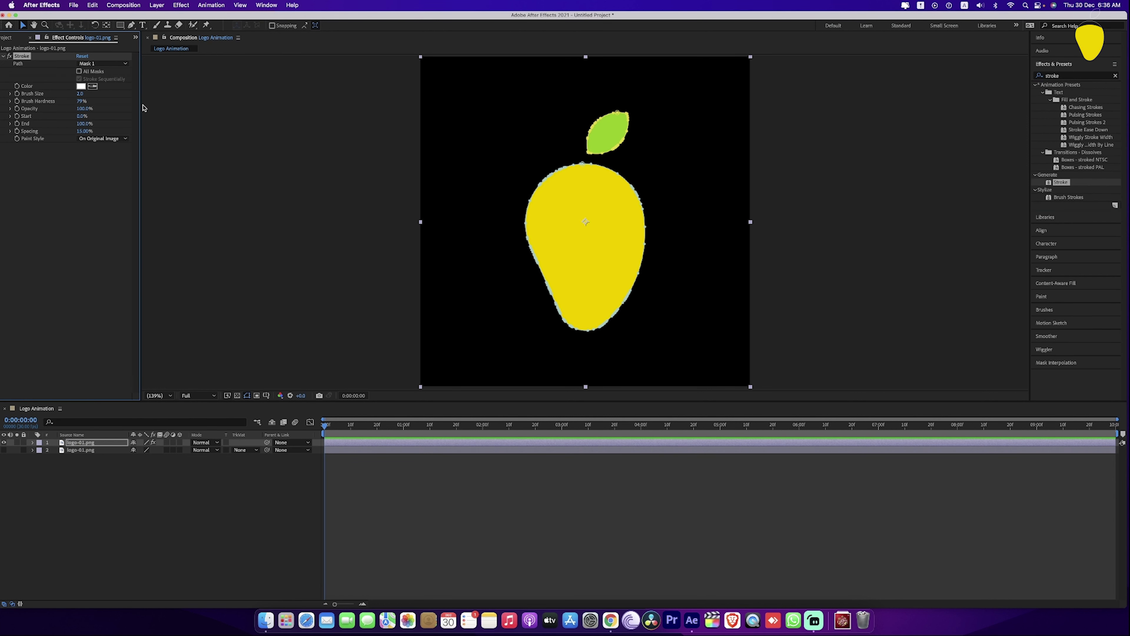
Set the Stroke effect's paint style to On Transparent
{"action": "left_click", "coordinate": [103, 139]}
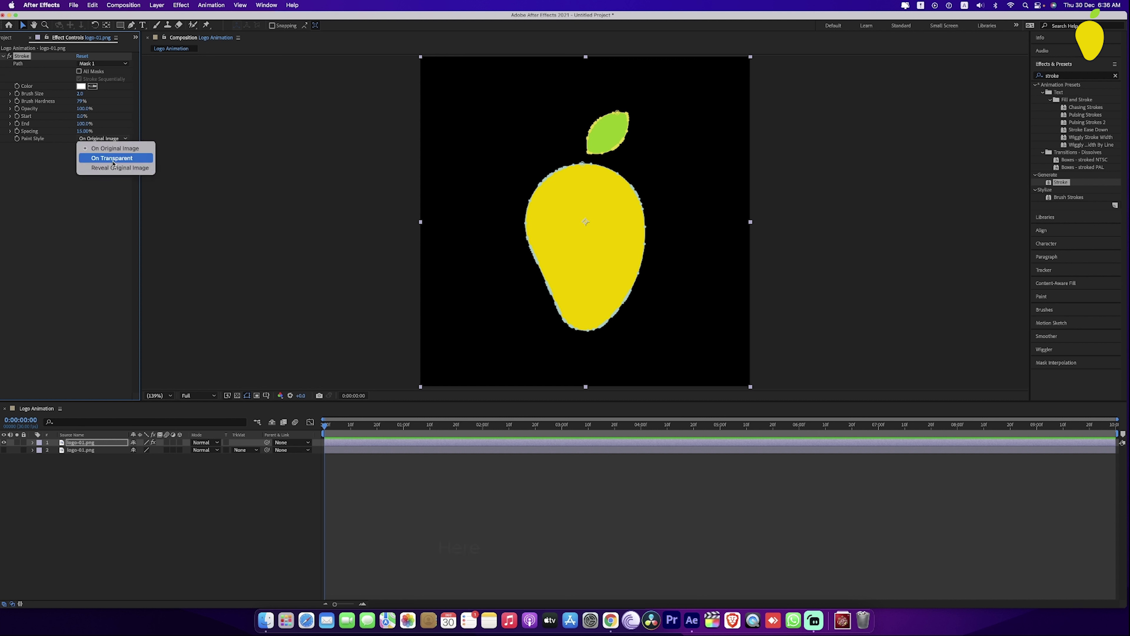
{"action": "left_click", "coordinate": [100, 158]}
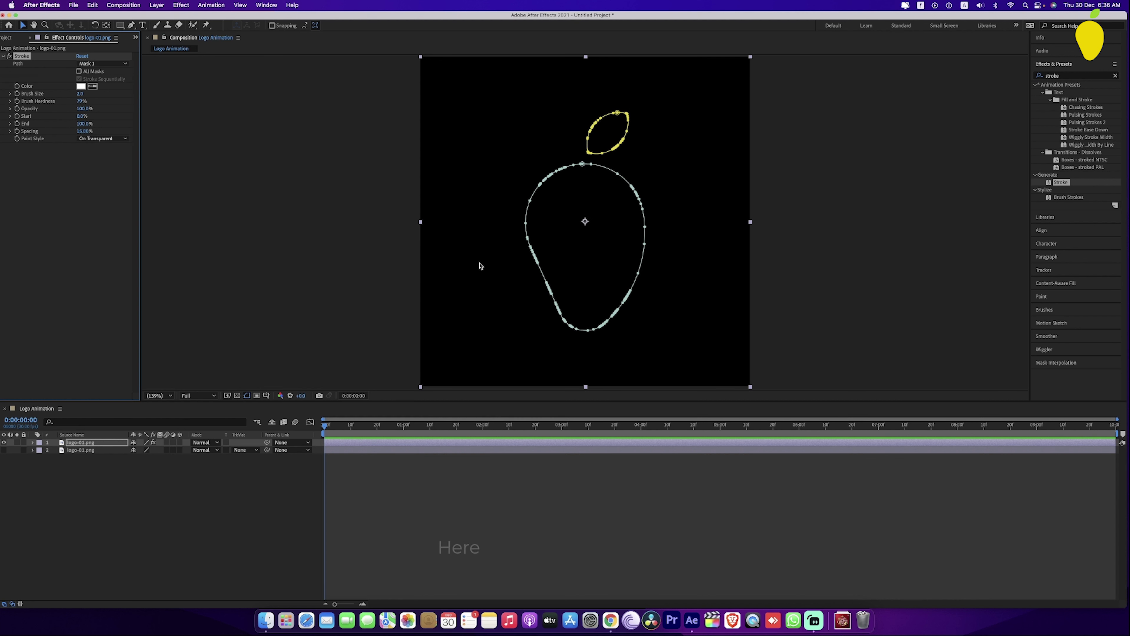
{"action": "left_click", "coordinate": [298, 223]}
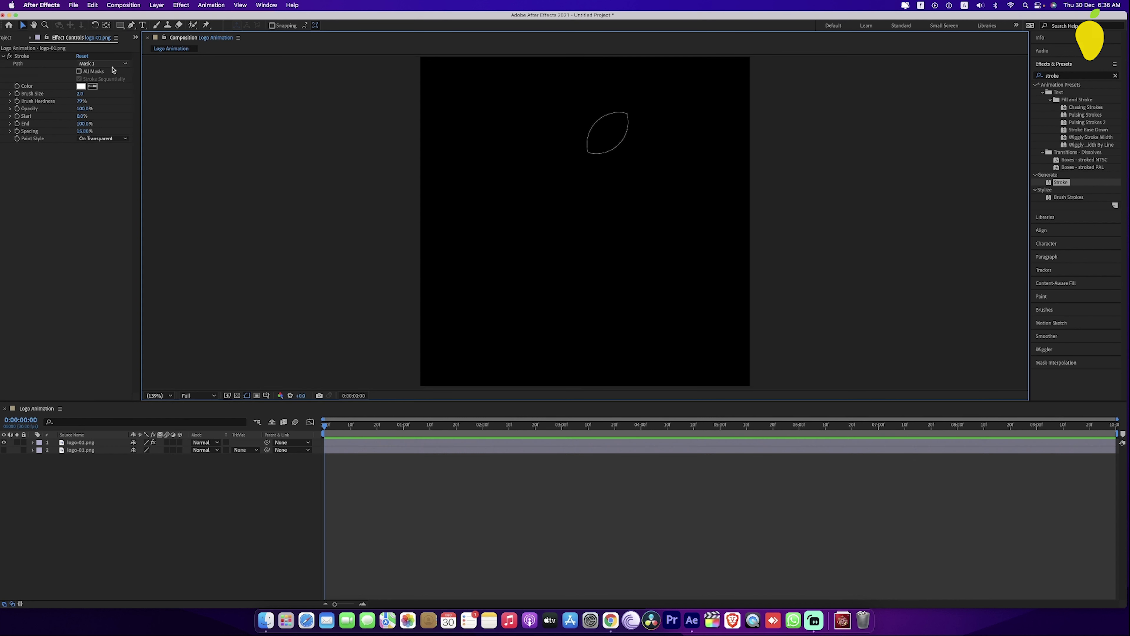
Apply the stroke to all masks and increase its brush size to about 5.9
{"action": "left_click", "coordinate": [80, 72]}
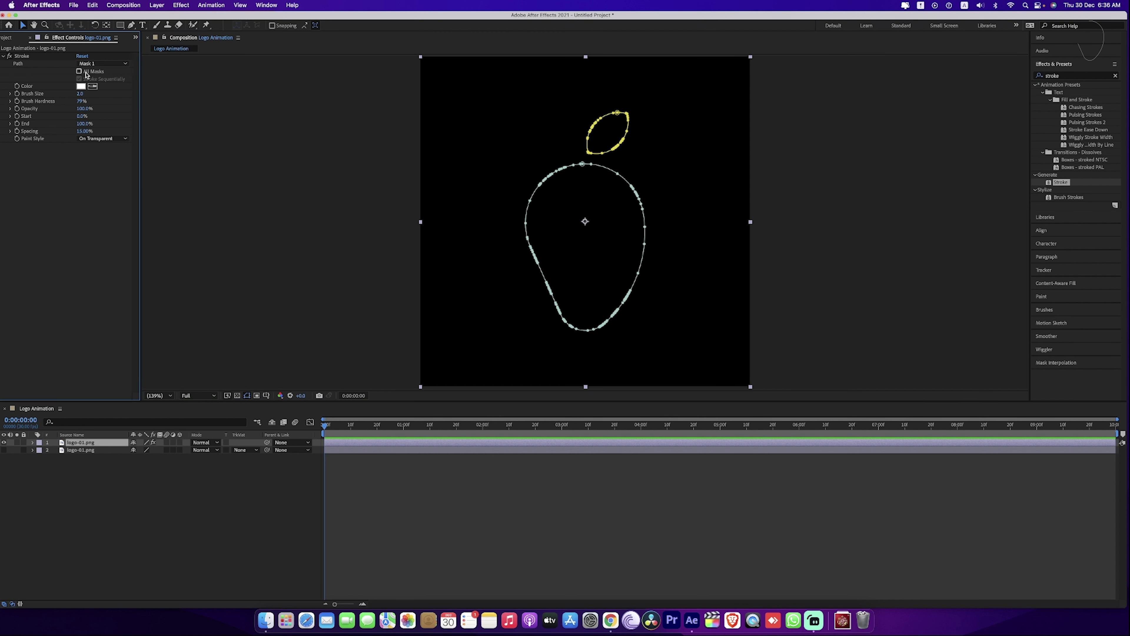
{"action": "left_click", "coordinate": [80, 71]}
{"action": "left_click", "coordinate": [436, 541]}
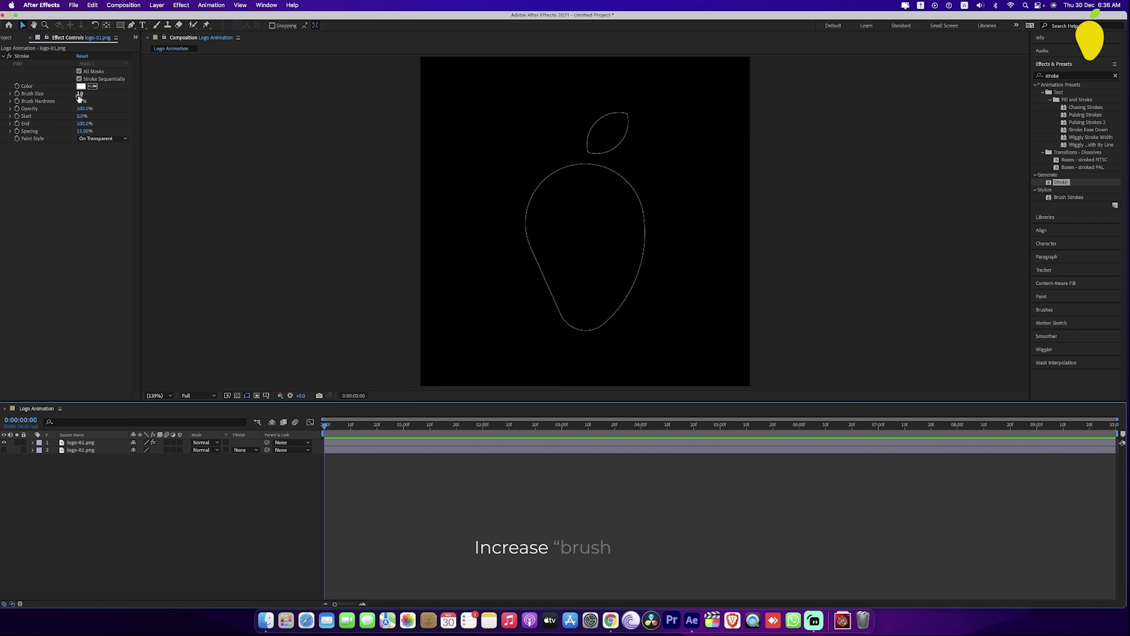
{"action": "left_click_drag", "start_coordinate": [79, 95], "coordinate": [94, 95]}
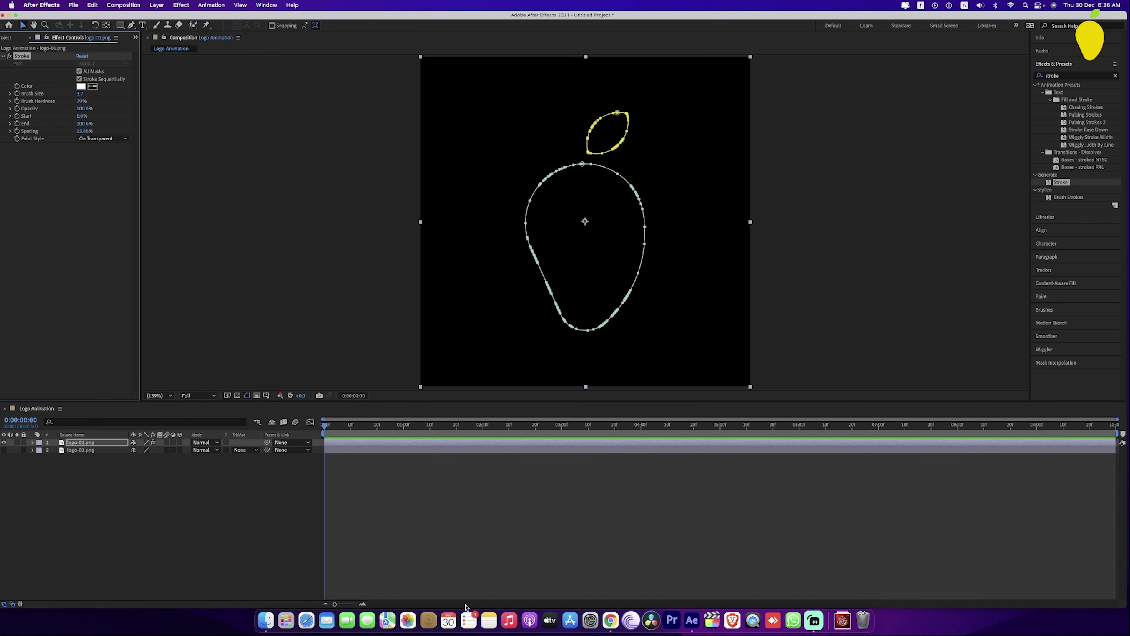
{"action": "left_click", "coordinate": [378, 530]}
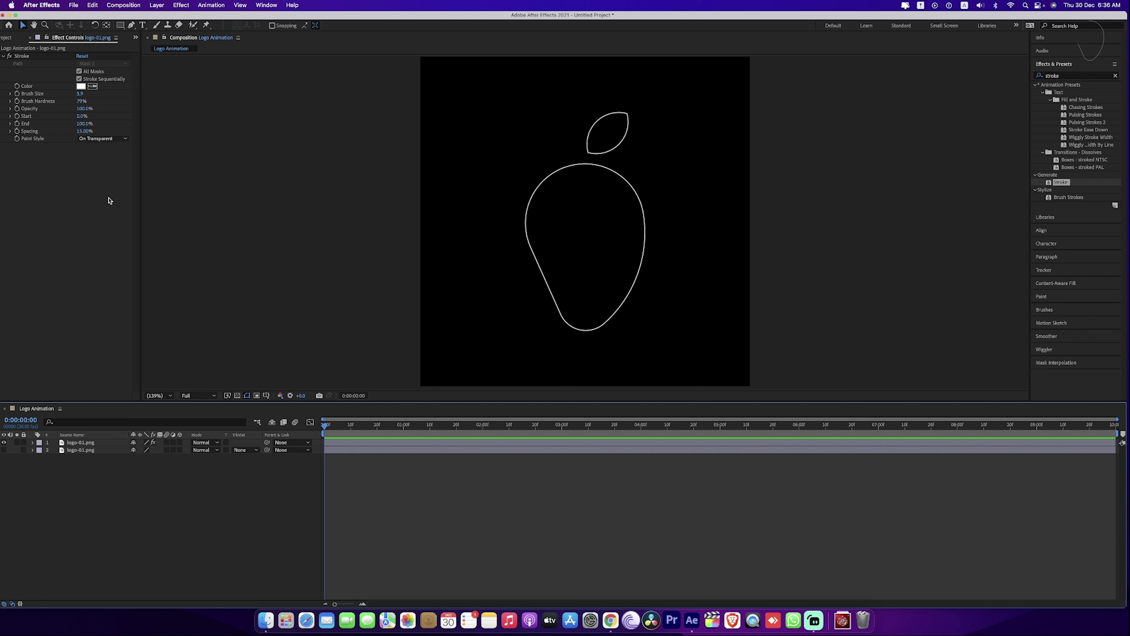
Add a keyframe for the stroke's Start value at 2 seconds and reveal the layer's keyframes in the timeline
{"action": "left_click_drag", "start_coordinate": [395, 426], "coordinate": [483, 432]}
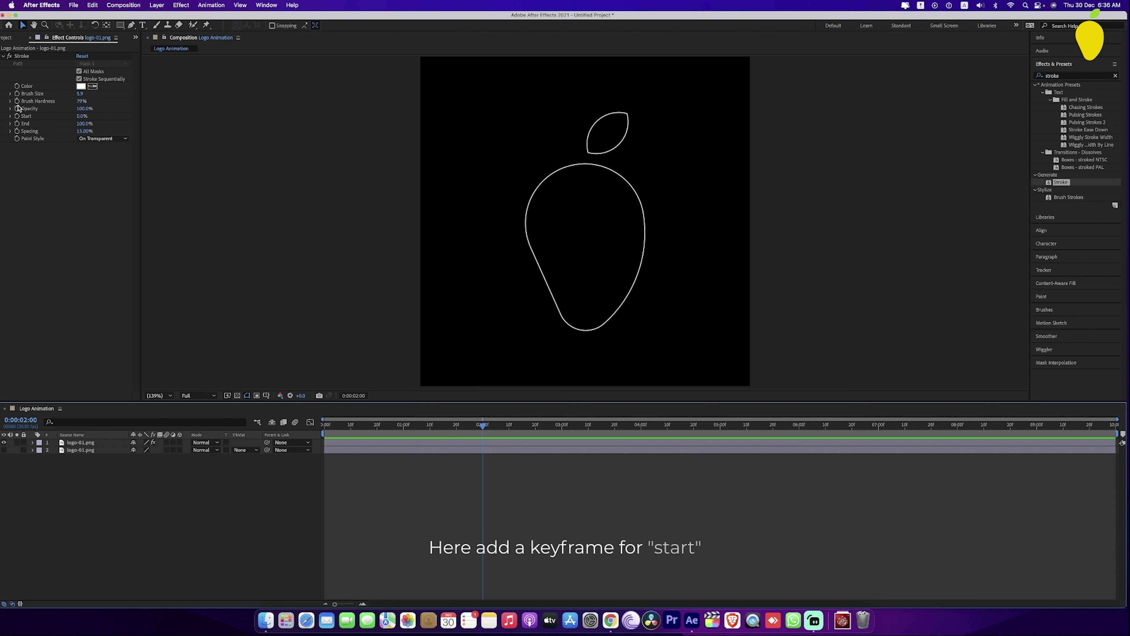
{"action": "left_click", "coordinate": [16, 116]}
{"action": "key", "text": "u"}
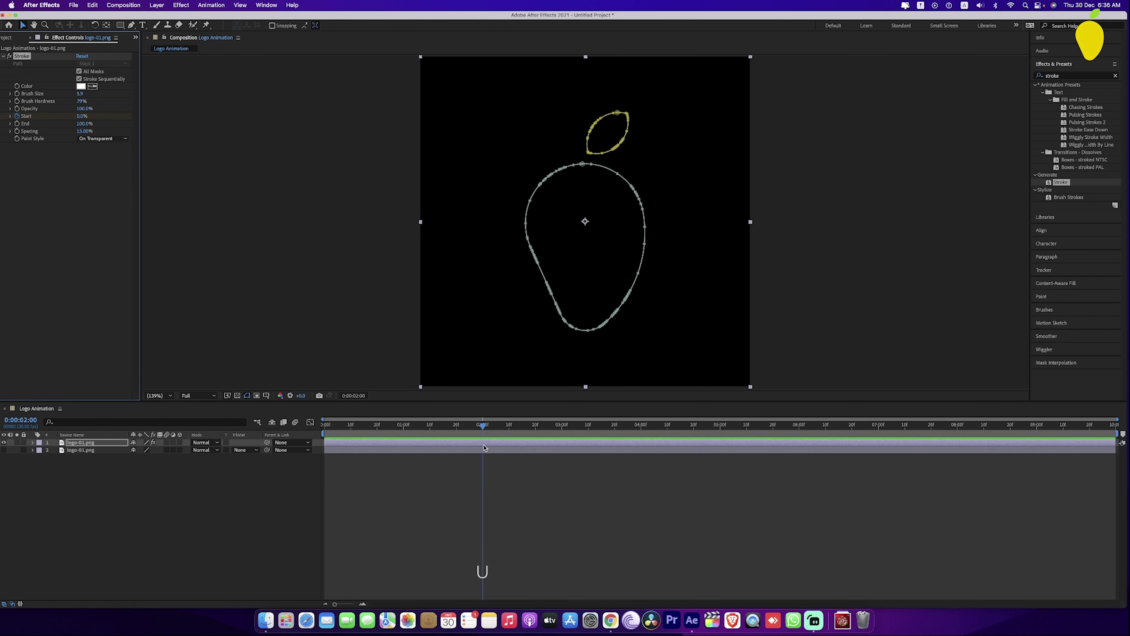
{"action": "key", "text": "u"}
Keyframe the stroke's Start value at 100% at the beginning of the composition
{"action": "left_click_drag", "start_coordinate": [387, 427], "coordinate": [323, 429]}
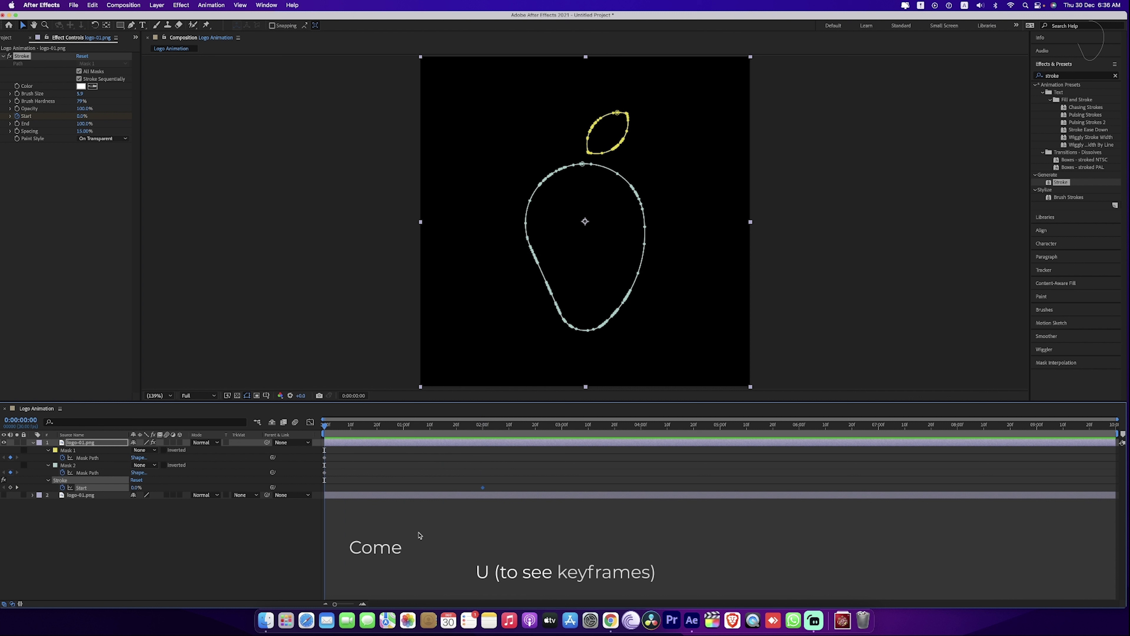
{"action": "left_click", "coordinate": [420, 535]}
{"action": "left_click", "coordinate": [81, 115]}
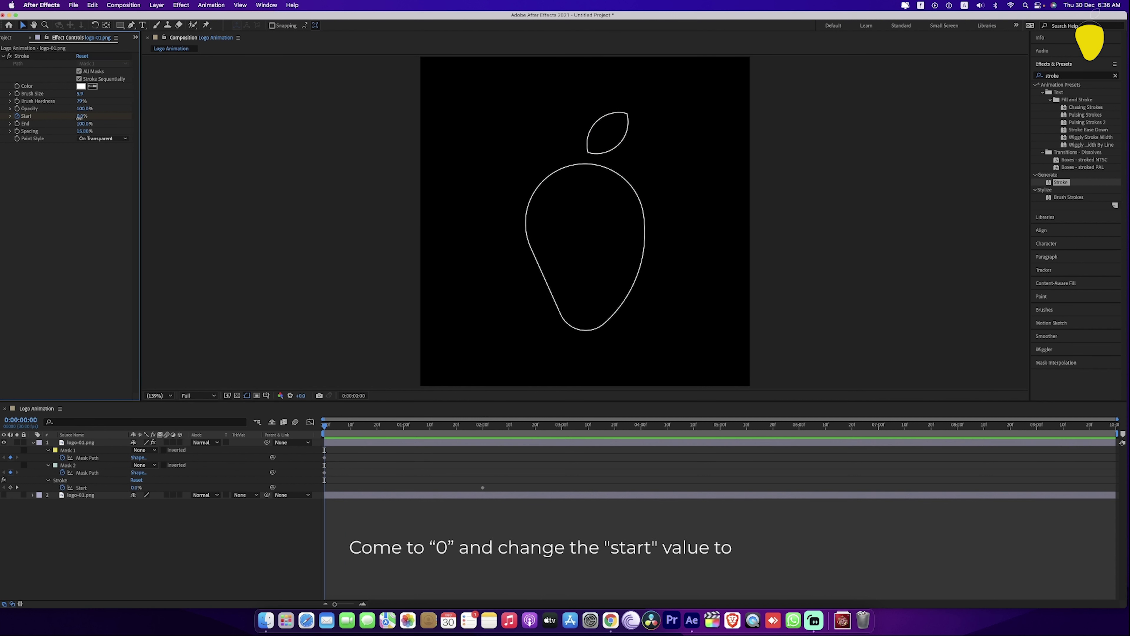
{"action": "type", "text": "100"}
{"action": "key", "text": "Return"}
Apply Easy Ease to both Start keyframes and preview the stroke animation
{"action": "left_click_drag", "start_coordinate": [536, 475], "coordinate": [308, 513]}
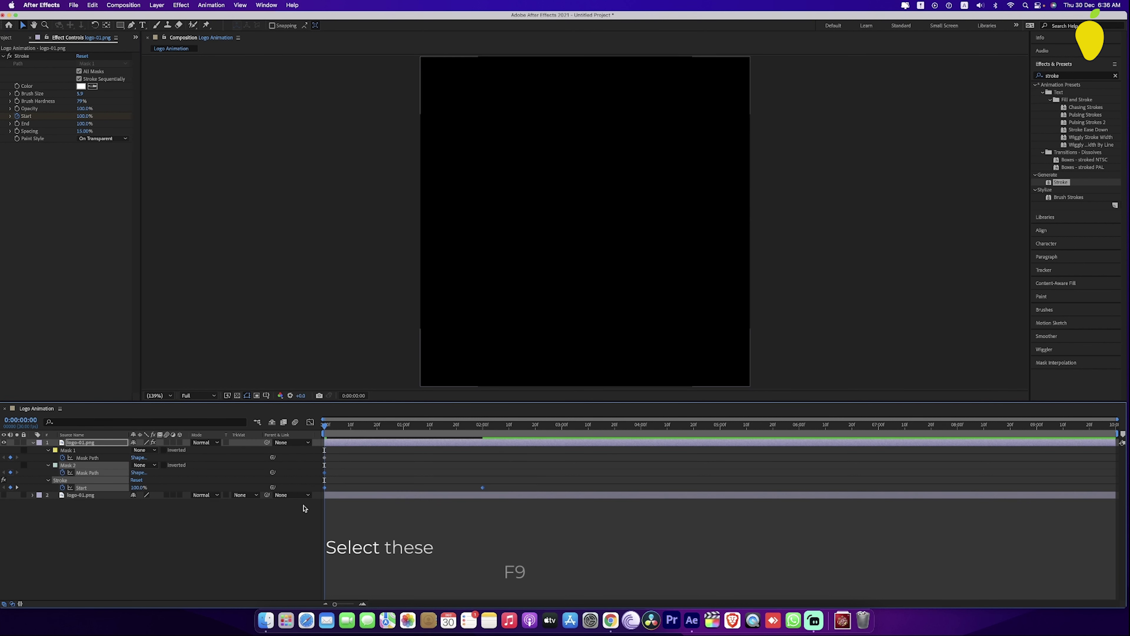
{"action": "key", "text": "F9"}
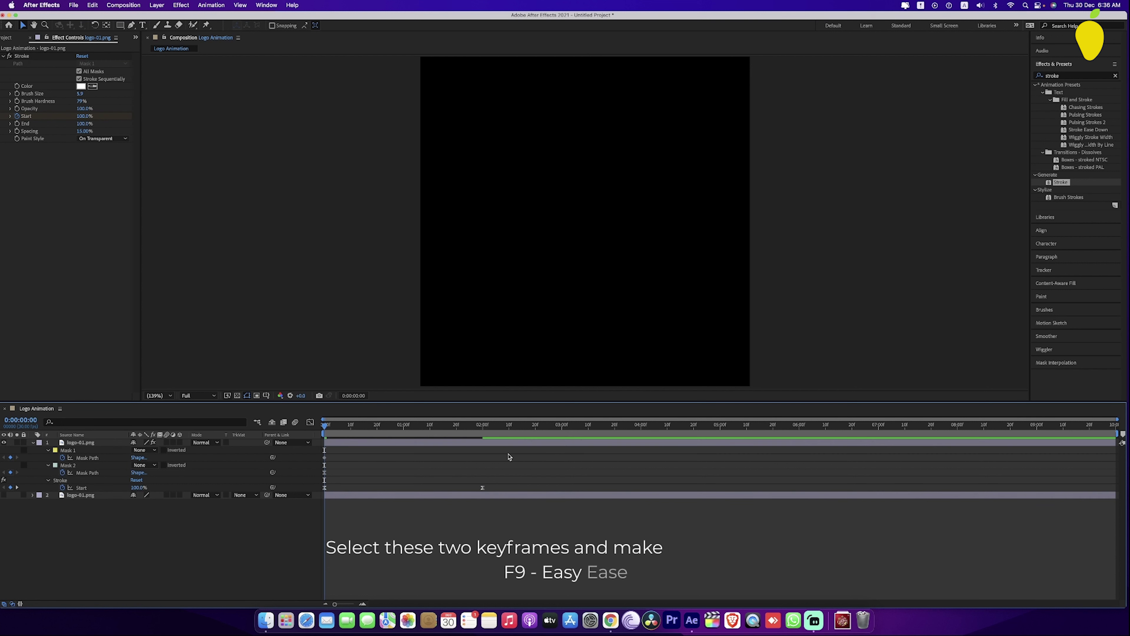
{"action": "key", "text": "space"}
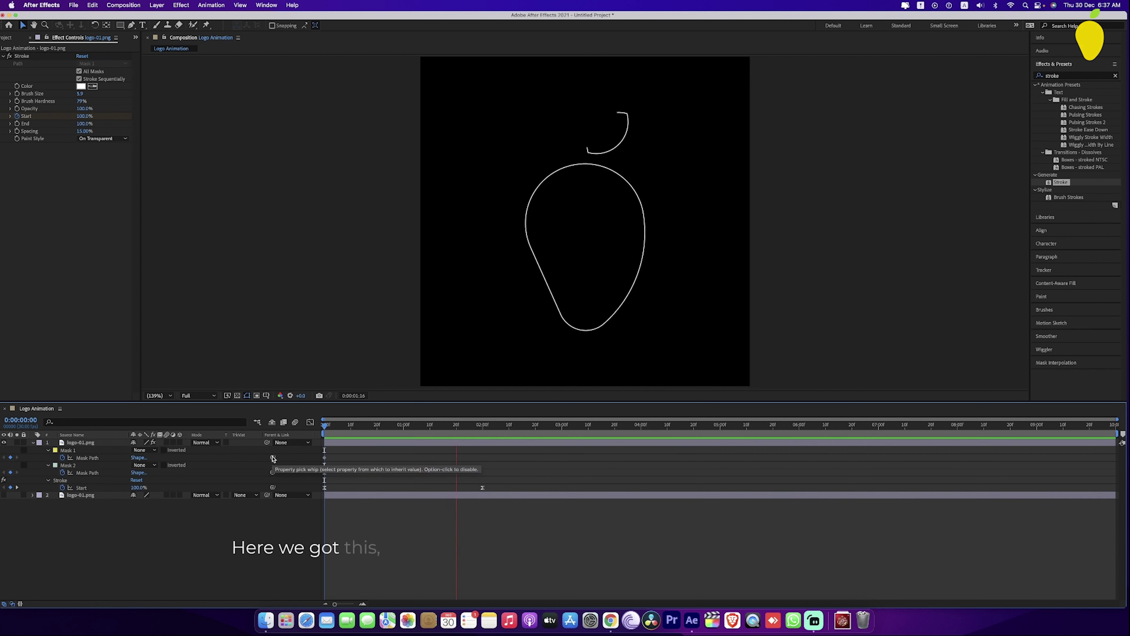
Make the hidden logo layer visible and move it above the stroke layer in the layer stack
{"action": "key", "text": "space"}
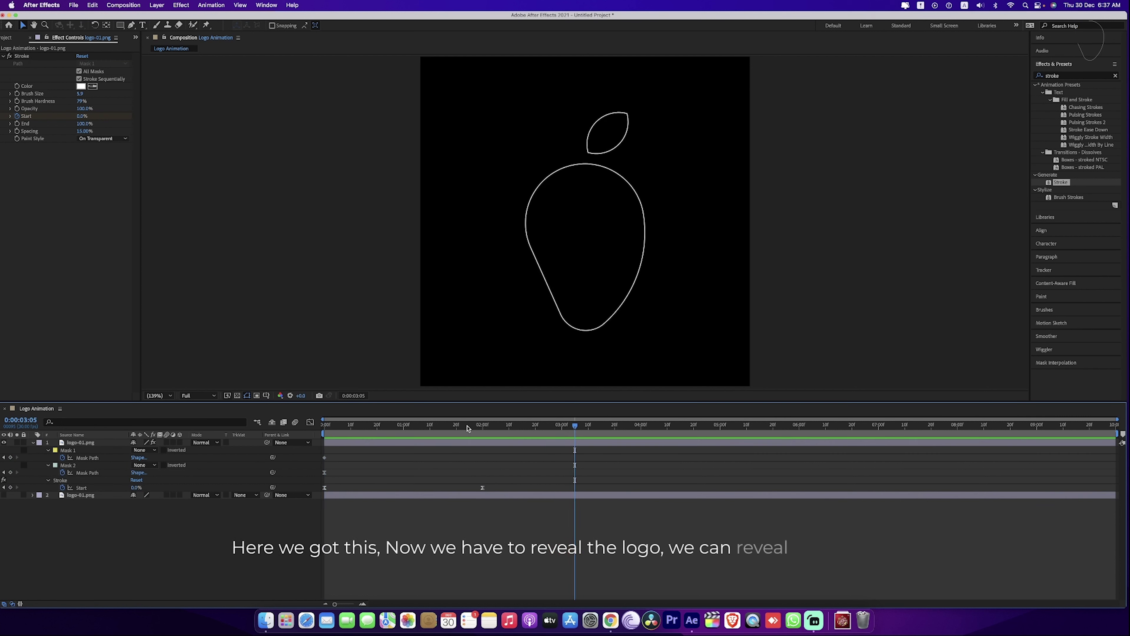
{"action": "left_click_drag", "start_coordinate": [466, 426], "coordinate": [332, 426]}
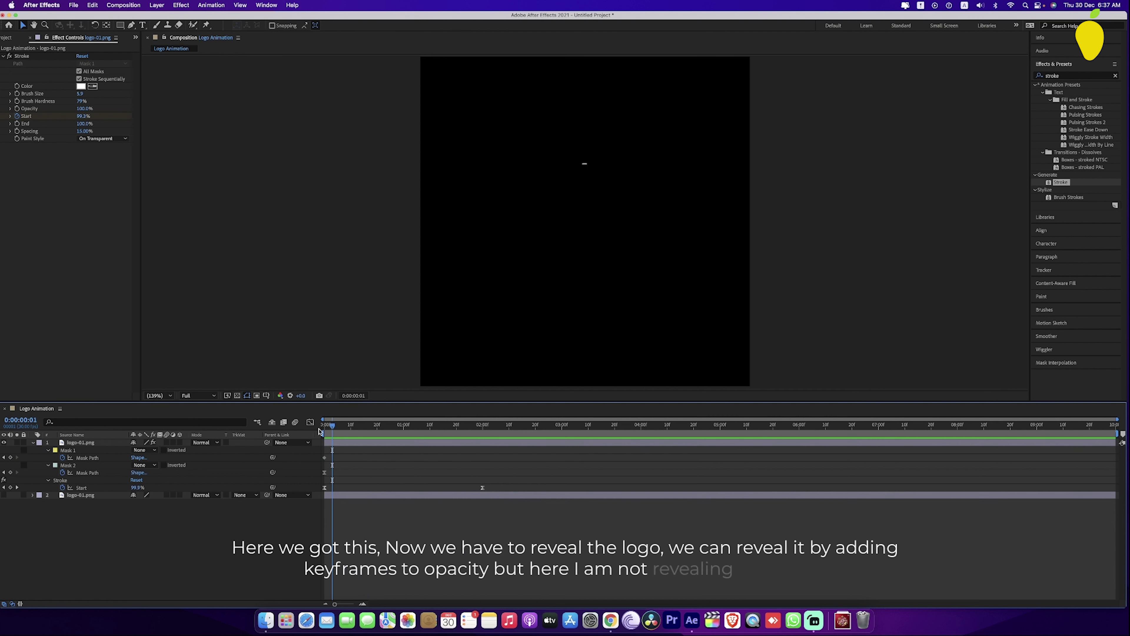
{"action": "left_click_drag", "start_coordinate": [331, 426], "coordinate": [324, 426]}
{"action": "left_click", "coordinate": [81, 495]}
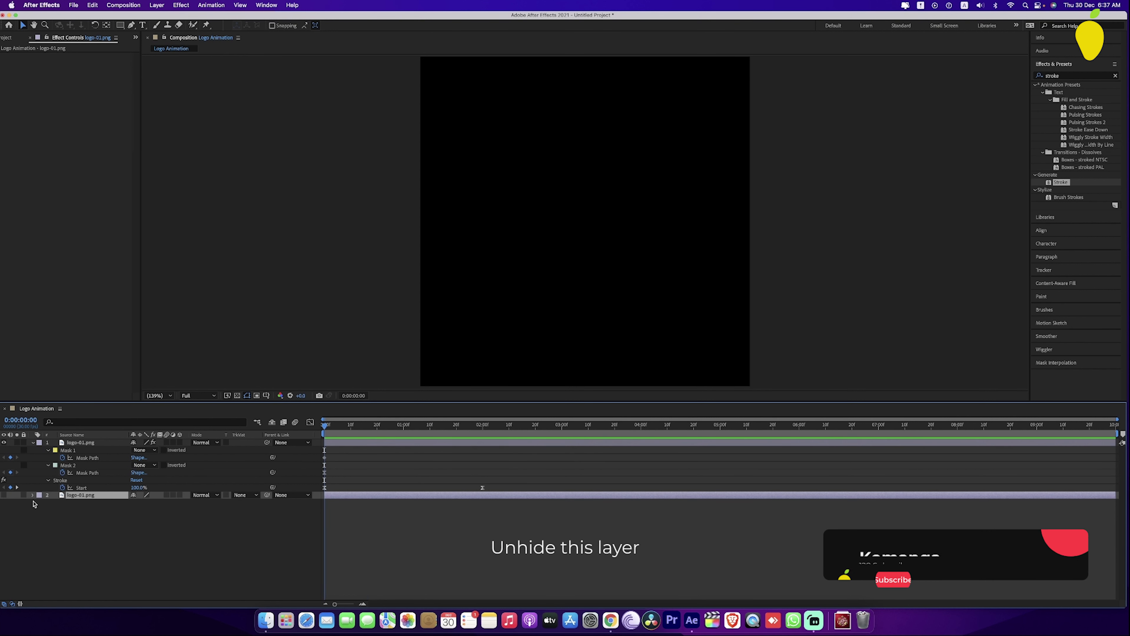
{"action": "left_click", "coordinate": [4, 494]}
{"action": "key", "text": "super+bracketright"}
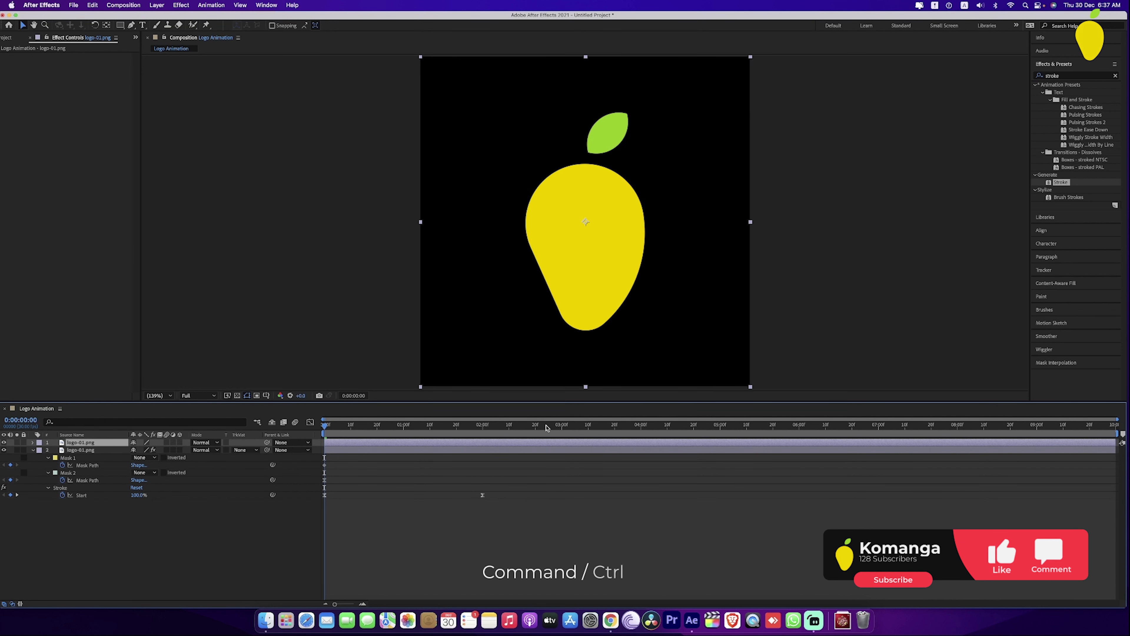
Create a shape layer at 2 seconds and draw a circle on it that fills the whole composition
{"action": "left_click", "coordinate": [483, 426]}
{"action": "left_click", "coordinate": [119, 26]}
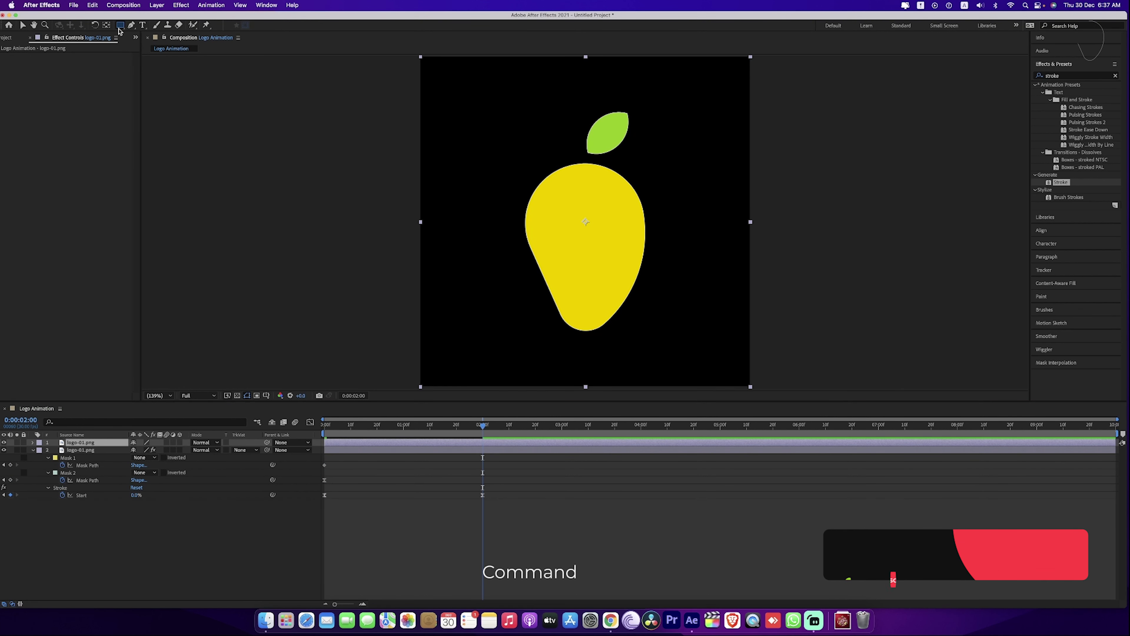
{"action": "left_click_drag", "start_coordinate": [119, 26], "coordinate": [144, 46]}
{"action": "right_click", "coordinate": [318, 448]}
{"action": "mouse_move", "coordinate": [344, 453]}
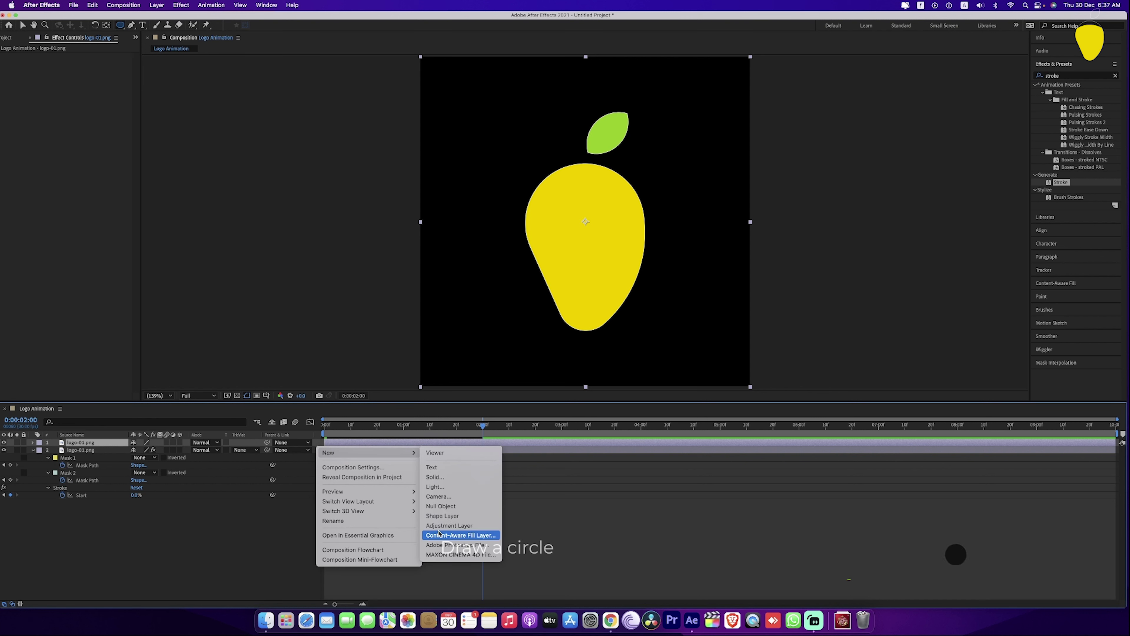
{"action": "left_click", "coordinate": [443, 516]}
{"action": "left_click_drag", "start_coordinate": [422, 57], "coordinate": [750, 386]}
{"action": "left_click", "coordinate": [22, 26]}
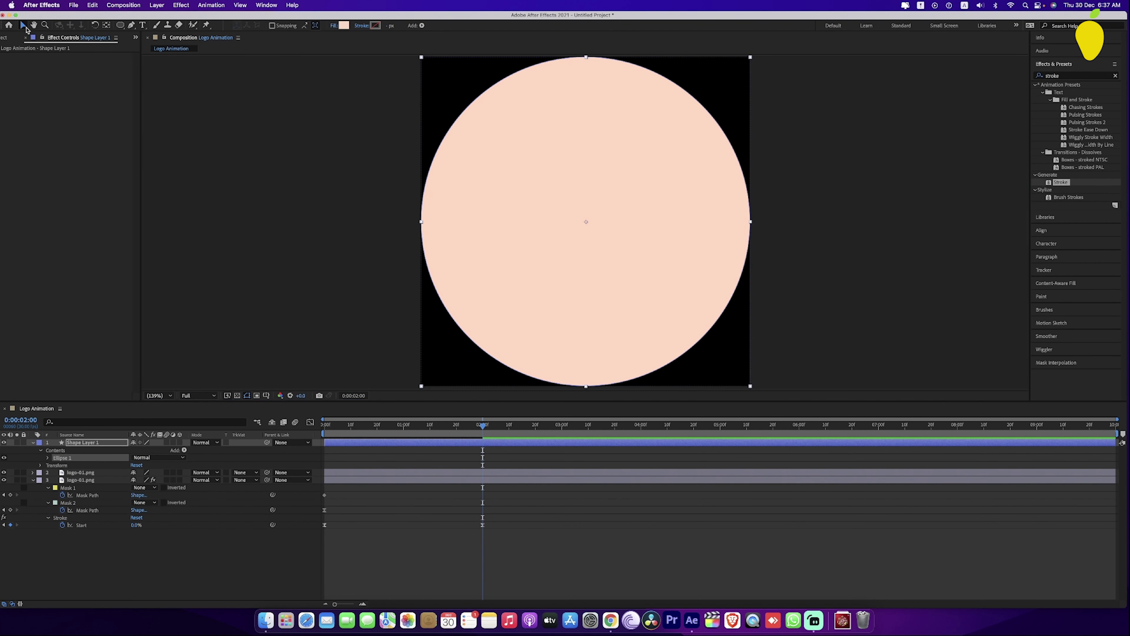
Set the upper logo layer's track matte to Alpha Matte using Shape Layer 1
{"action": "left_click", "coordinate": [247, 474]}
{"action": "left_click", "coordinate": [295, 526]}
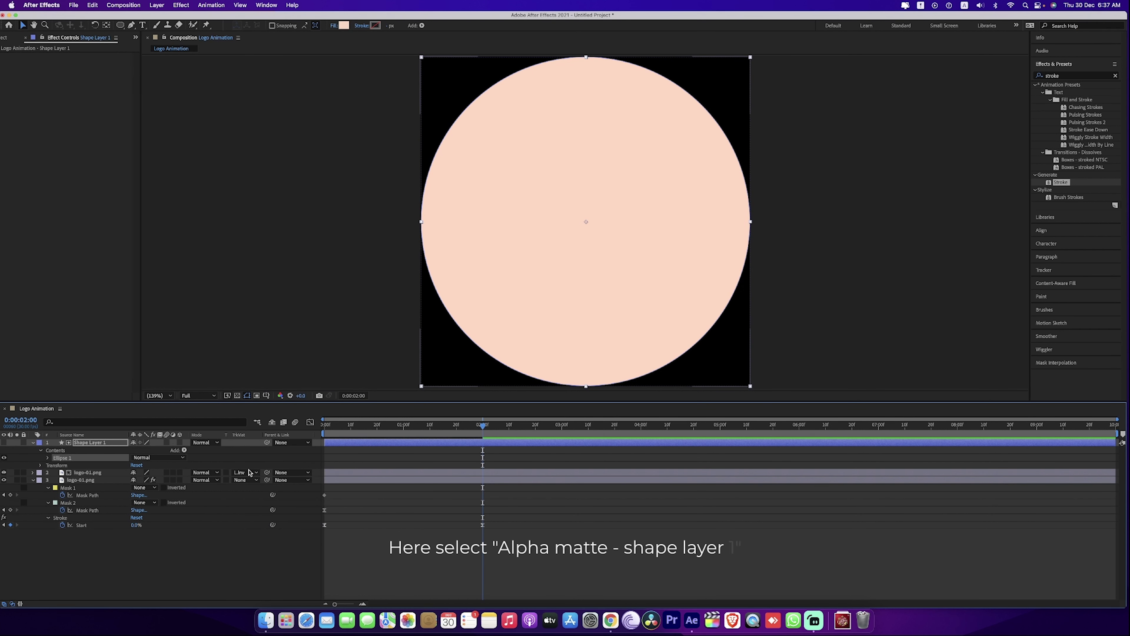
{"action": "left_click", "coordinate": [245, 475]}
{"action": "left_click", "coordinate": [275, 497]}
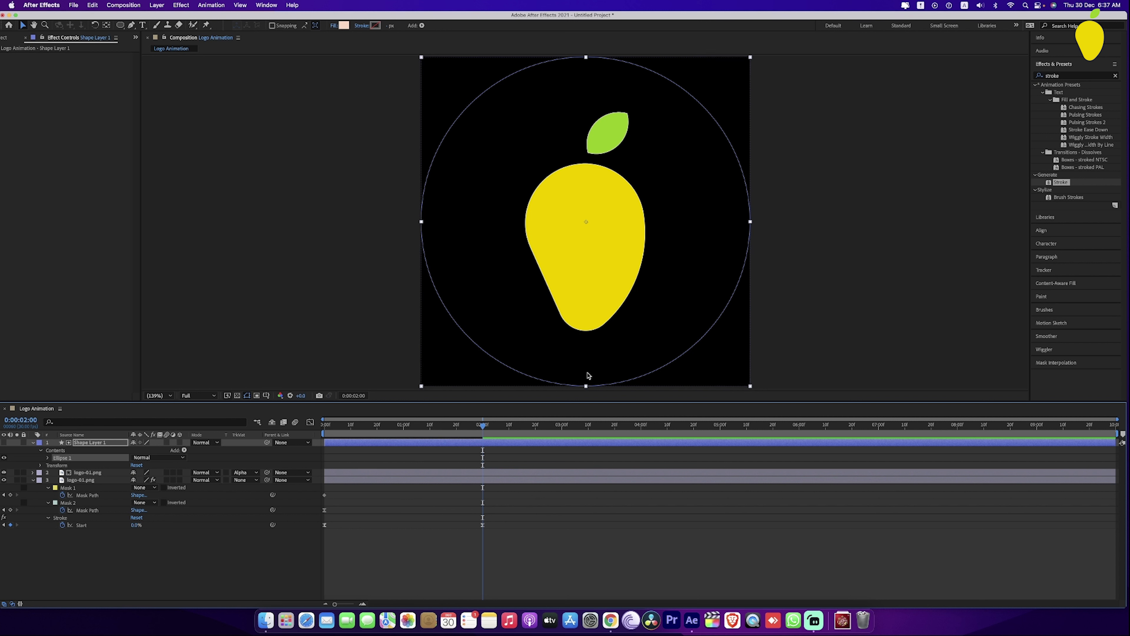
Reveal the circle layer's Scale property and add a 100% keyframe at 3 seconds
{"action": "scroll", "coordinate": [588, 376], "scroll_direction": "down", "scroll_amount": 2}
{"action": "scroll", "coordinate": [589, 376], "scroll_direction": "up", "scroll_amount": 1}
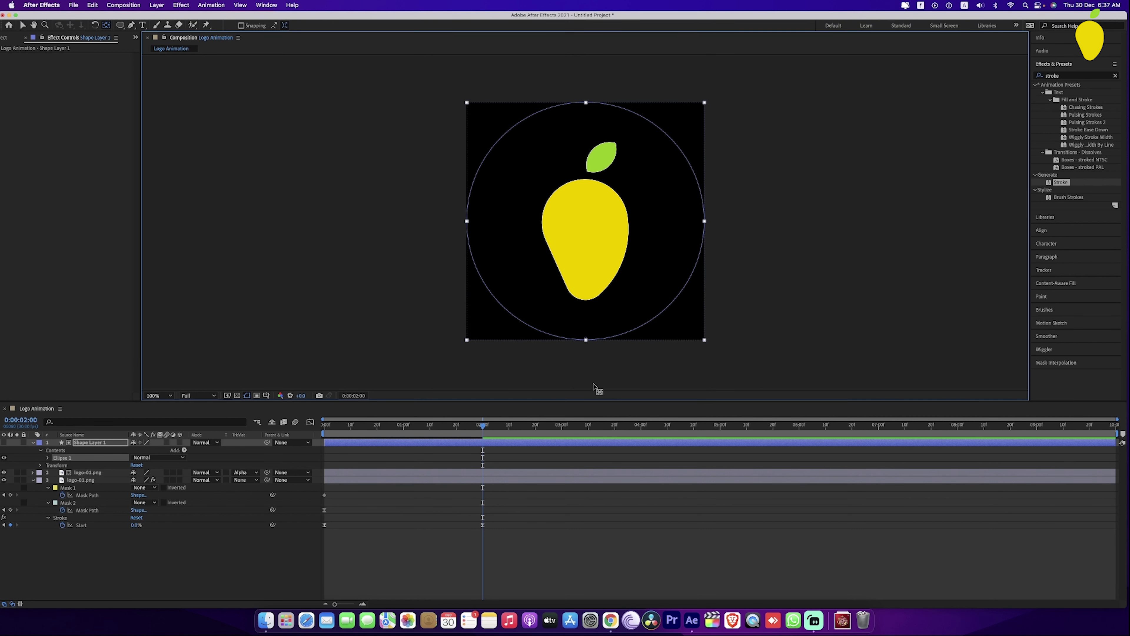
{"action": "key", "text": "s"}
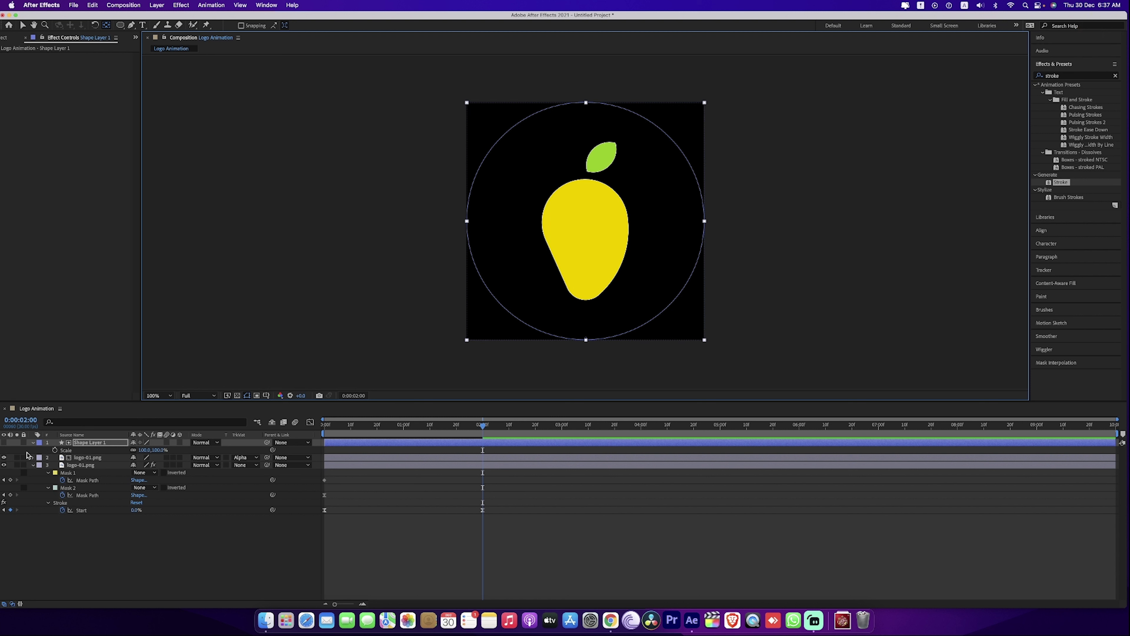
{"action": "mouse_move", "coordinate": [560, 434]}
{"action": "left_mouse_down"}
{"action": "mouse_move", "coordinate": [591, 432]}
{"action": "mouse_move", "coordinate": [544, 432]}
{"action": "mouse_move", "coordinate": [563, 433]}
{"action": "left_mouse_up"}
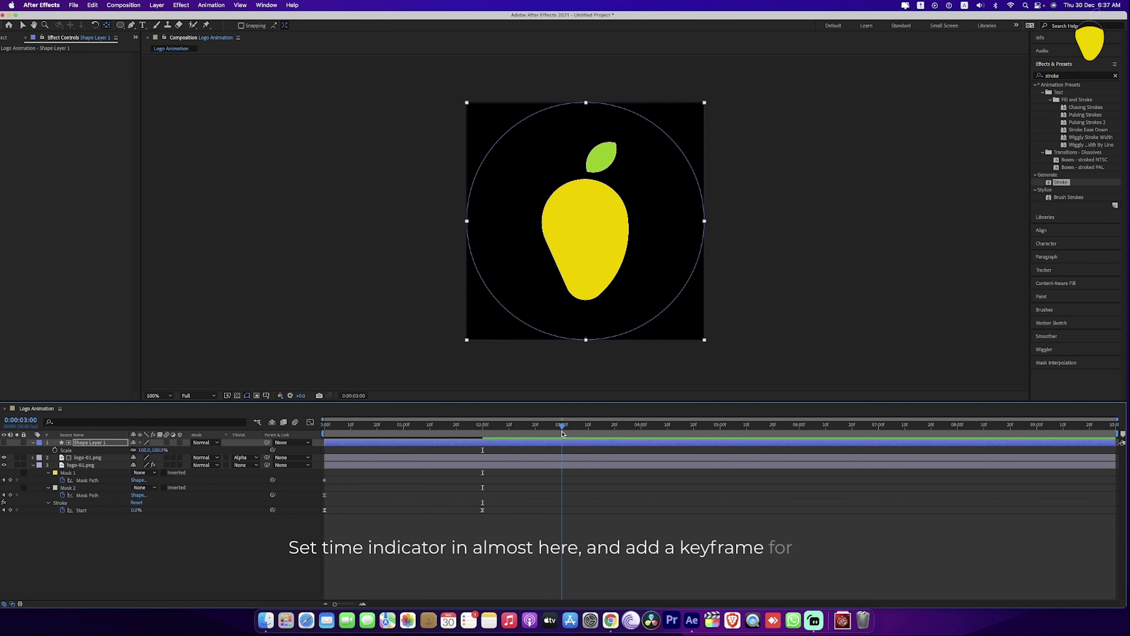
{"action": "left_click", "coordinate": [55, 450]}
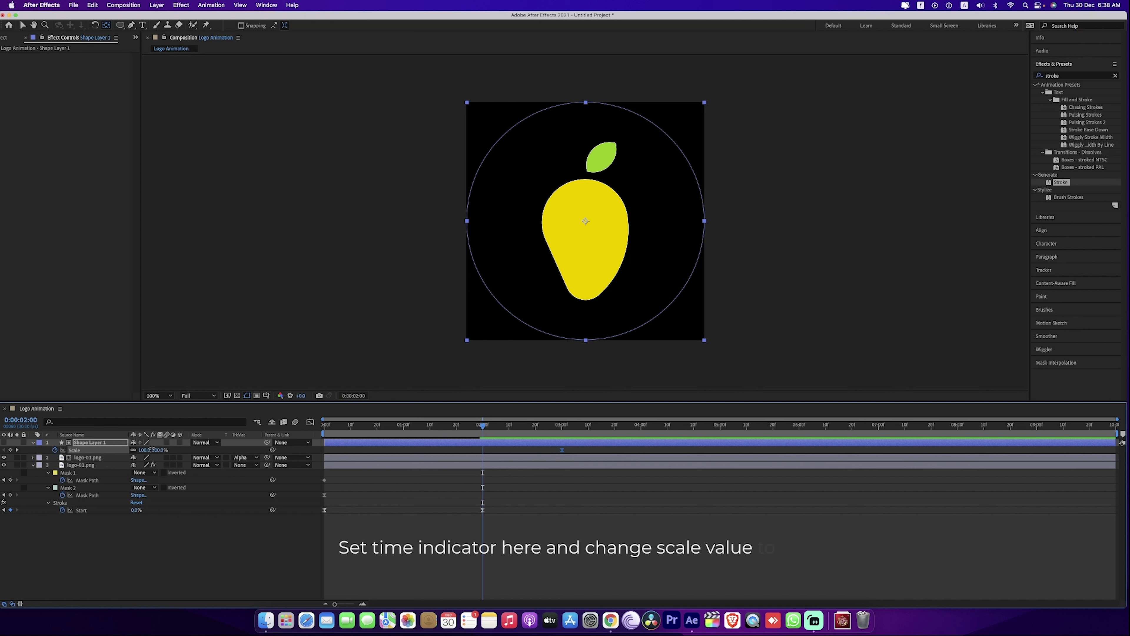
Keyframe the circle's Scale at 0% at 2 seconds with both Scale keyframes eased, and preview the reveal
{"action": "left_click", "coordinate": [160, 449]}
{"action": "type", "text": "0"}
{"action": "key", "text": "Return"}
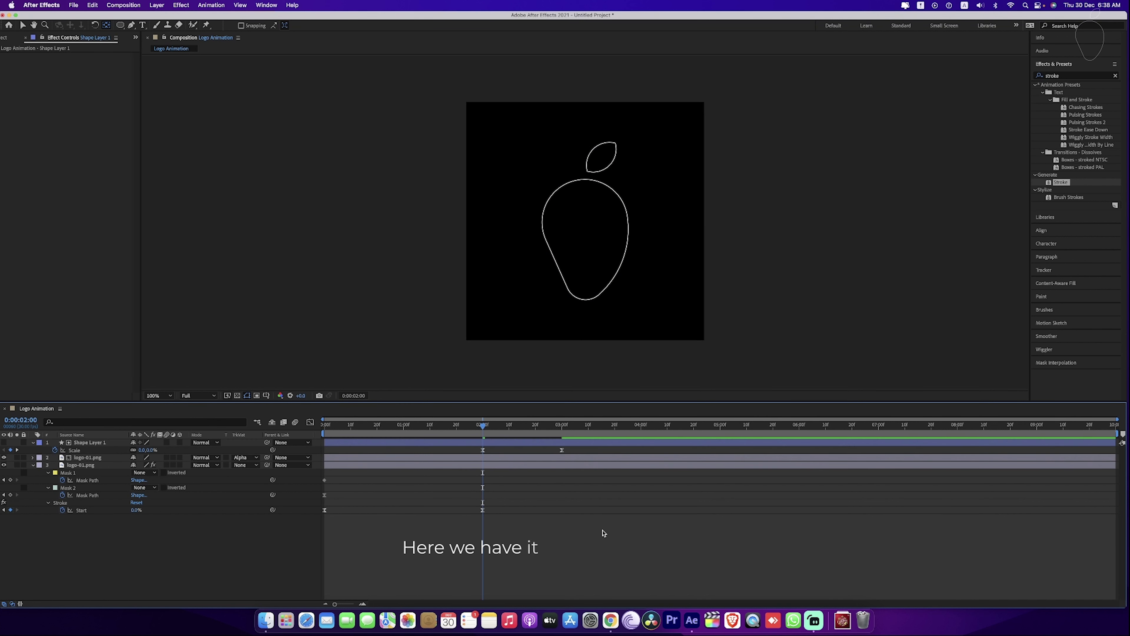
{"action": "key", "text": "space"}
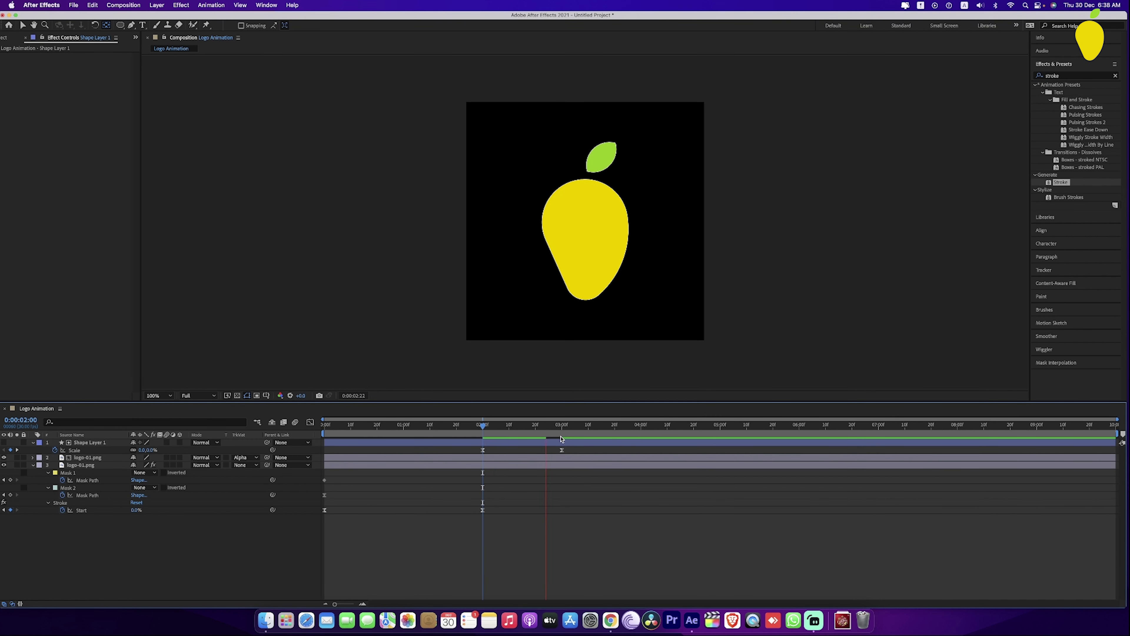
{"action": "key", "text": "space"}
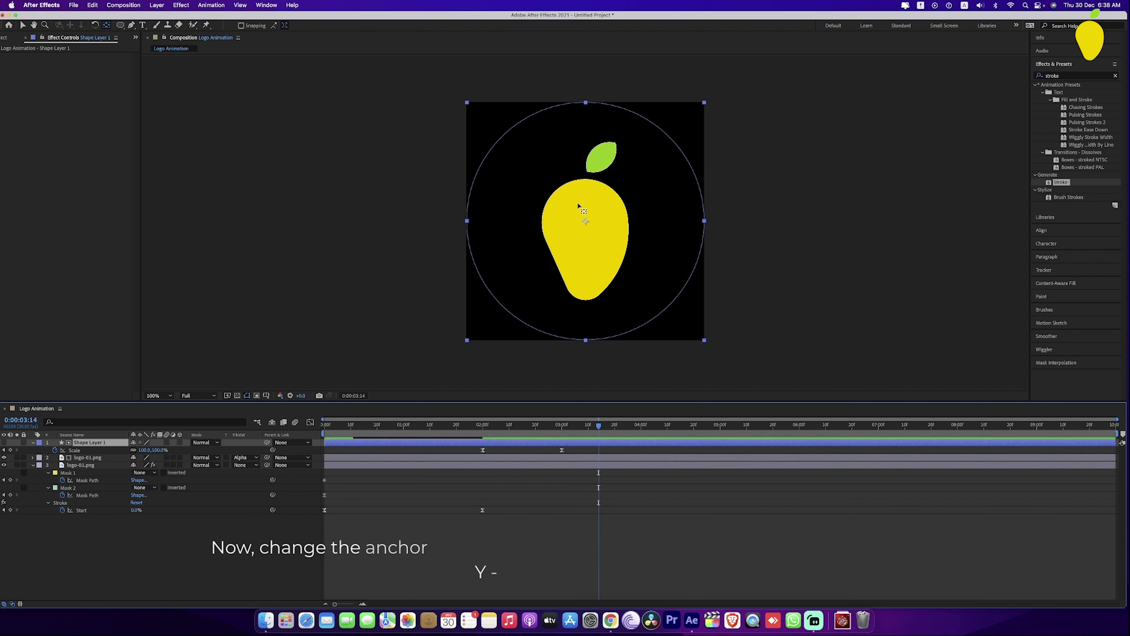
Move the circle's anchor point to the bottom edge of the circle and preview the reveal from 2 seconds
{"action": "left_click_drag", "start_coordinate": [586, 221], "coordinate": [586, 340]}
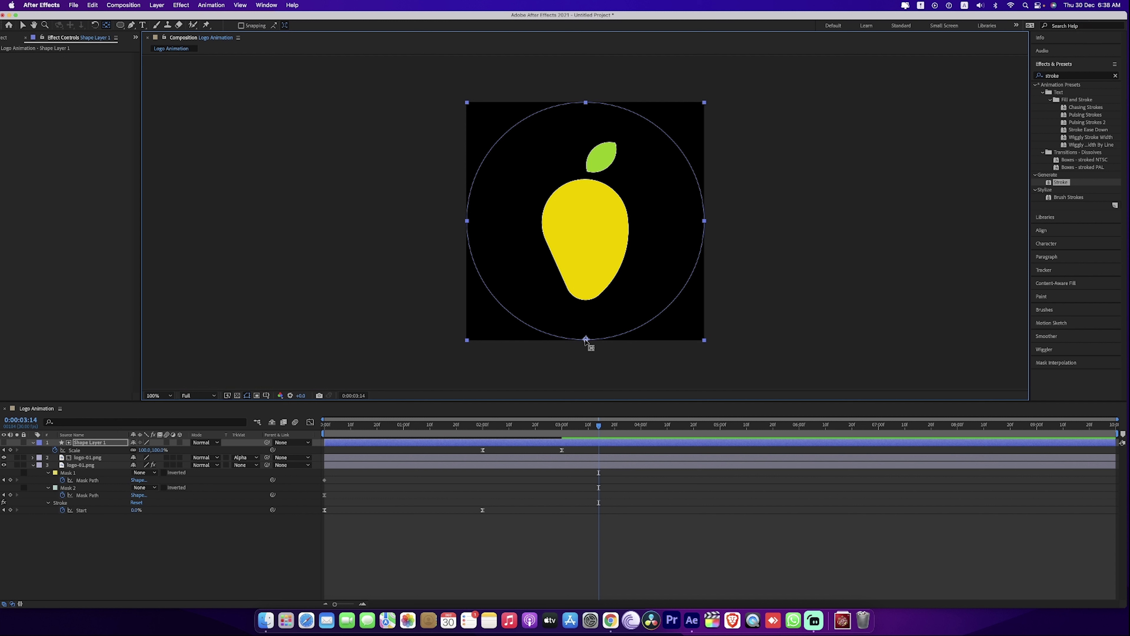
{"action": "left_click", "coordinate": [554, 497]}
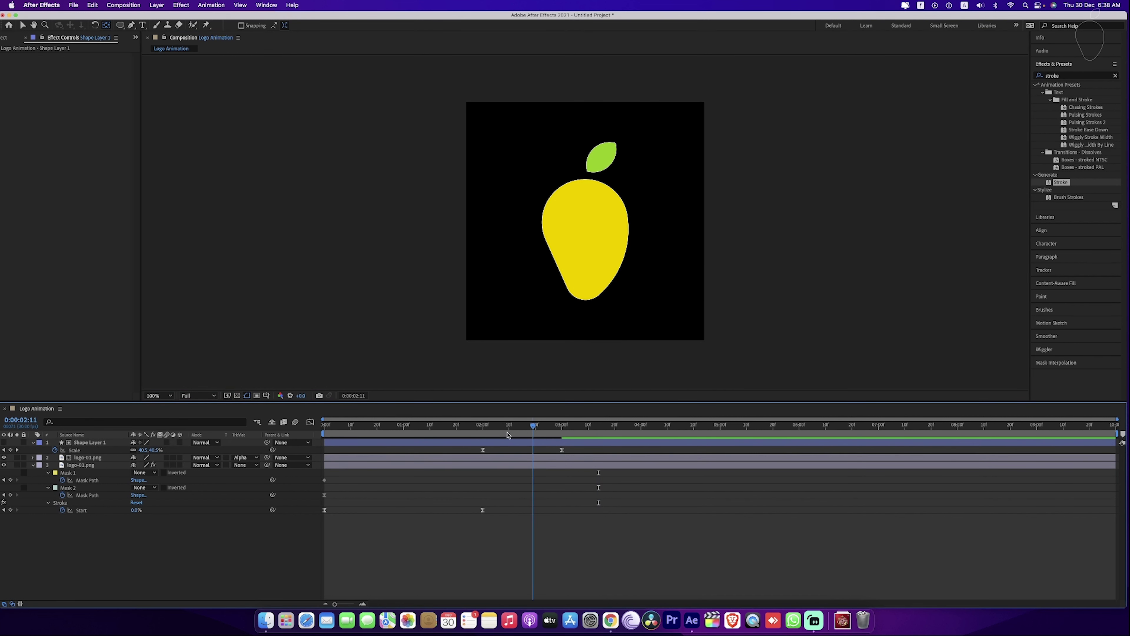
{"action": "left_click_drag", "start_coordinate": [508, 435], "coordinate": [487, 437]}
{"action": "key", "text": "space"}
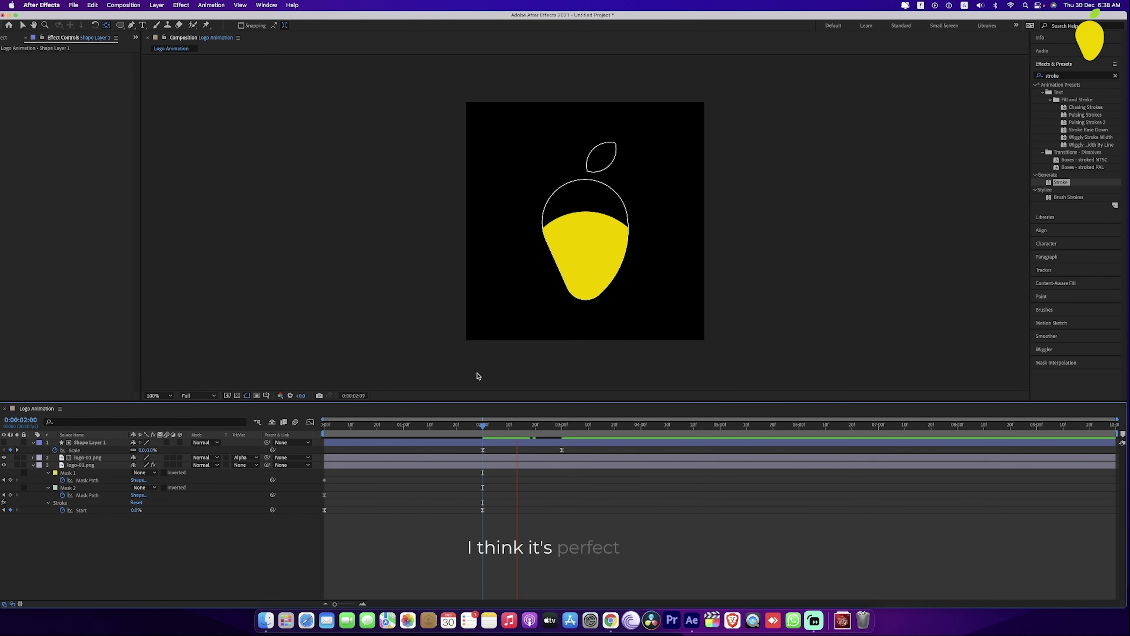
{"action": "key", "text": "space"}
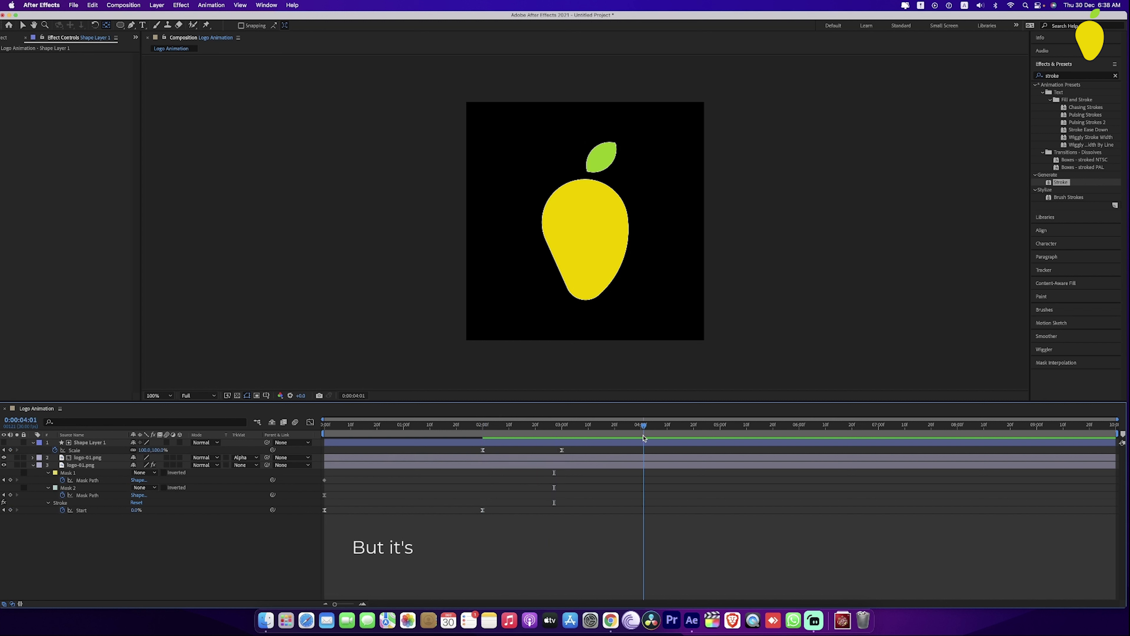
Move the circle's final Scale keyframe to 4 seconds and preview the slower reveal
{"action": "left_click_drag", "start_coordinate": [563, 452], "coordinate": [643, 457]}
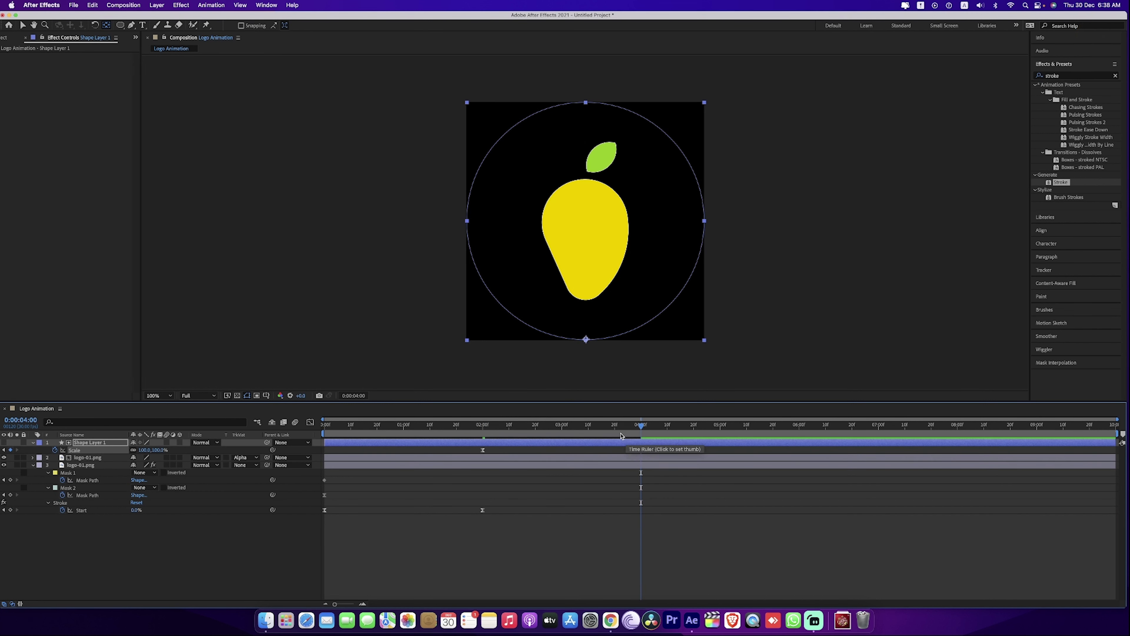
{"action": "left_click_drag", "start_coordinate": [586, 437], "coordinate": [485, 439]}
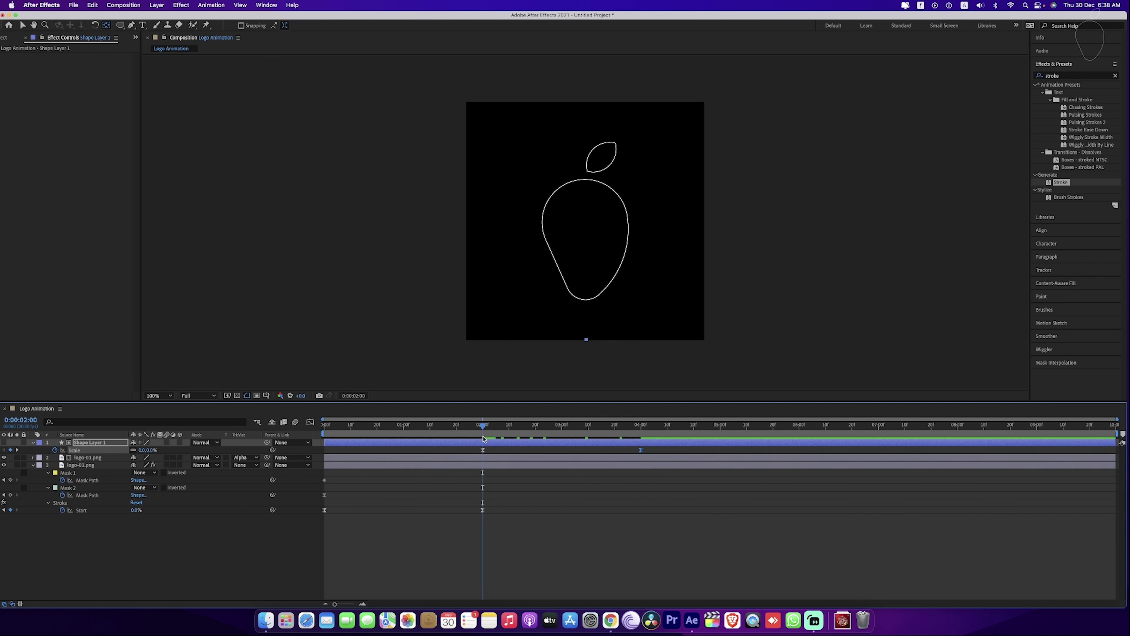
{"action": "key", "text": "space"}
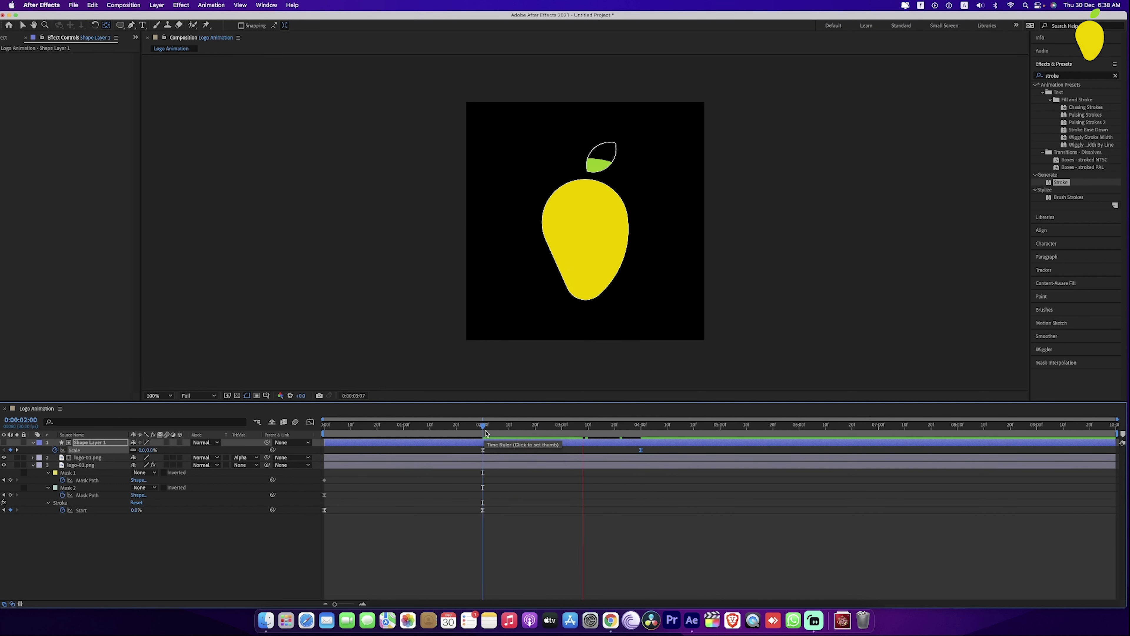
{"action": "key", "text": "space"}
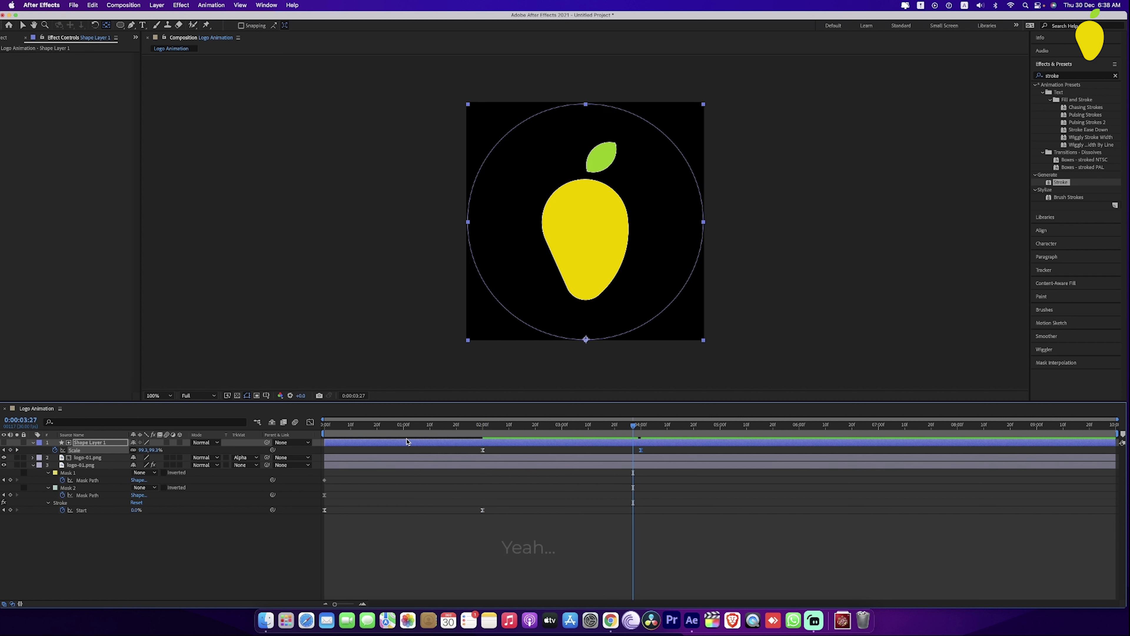
Reveal the stroke layer's Opacity and add a 100% keyframe at 4 seconds
{"action": "left_click", "coordinate": [107, 465]}
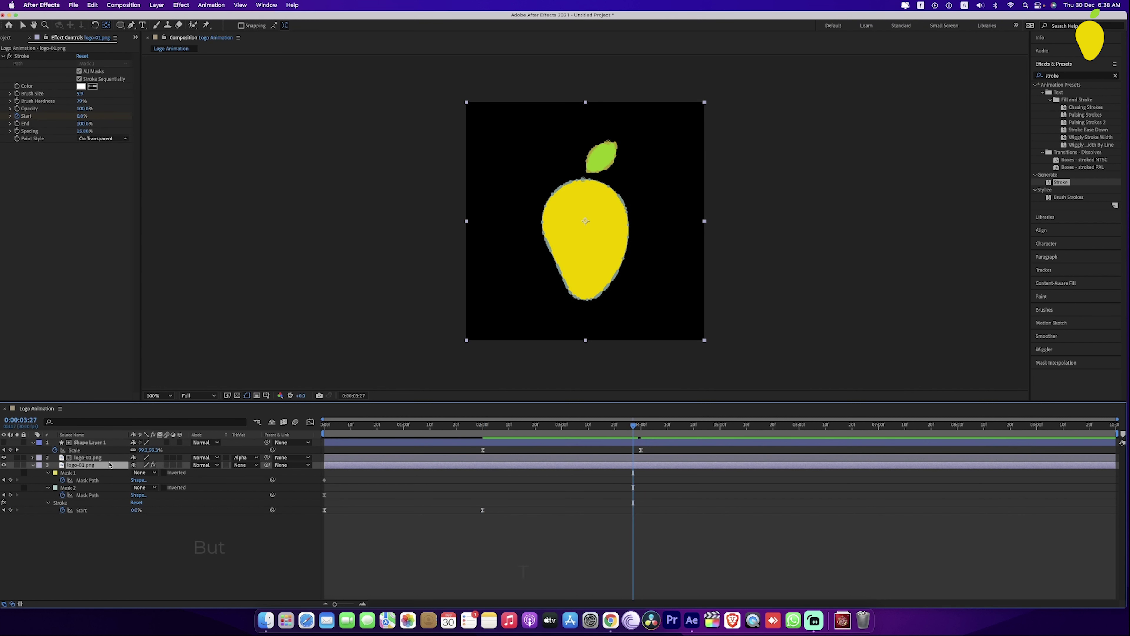
{"action": "key", "text": "t"}
{"action": "left_click_drag", "start_coordinate": [633, 427], "coordinate": [483, 436]}
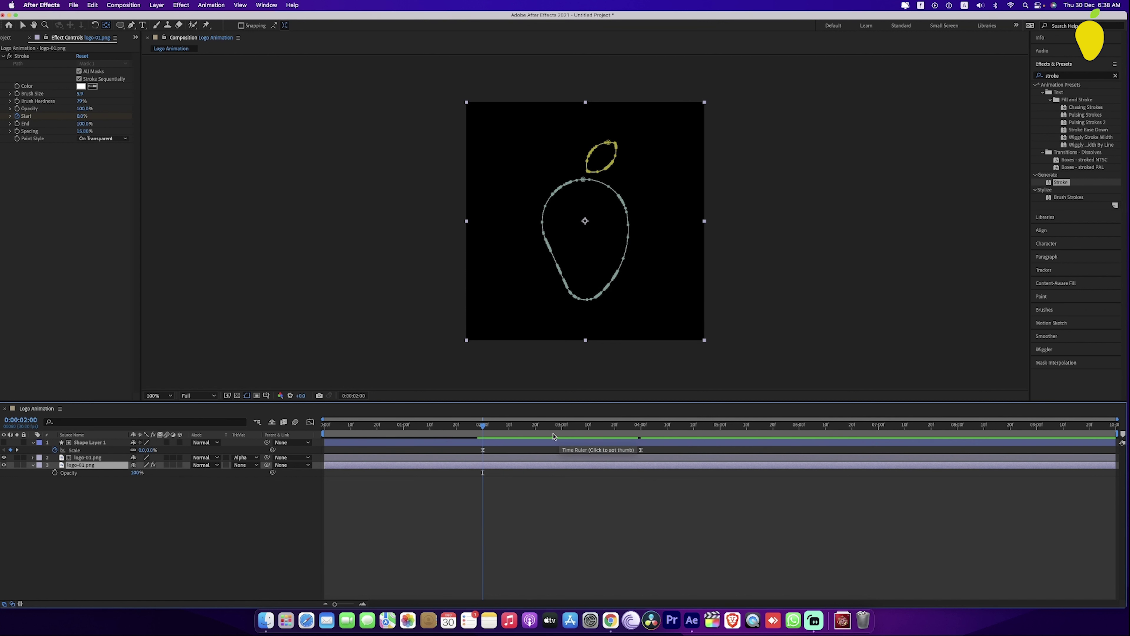
{"action": "left_click_drag", "start_coordinate": [553, 436], "coordinate": [669, 429]}
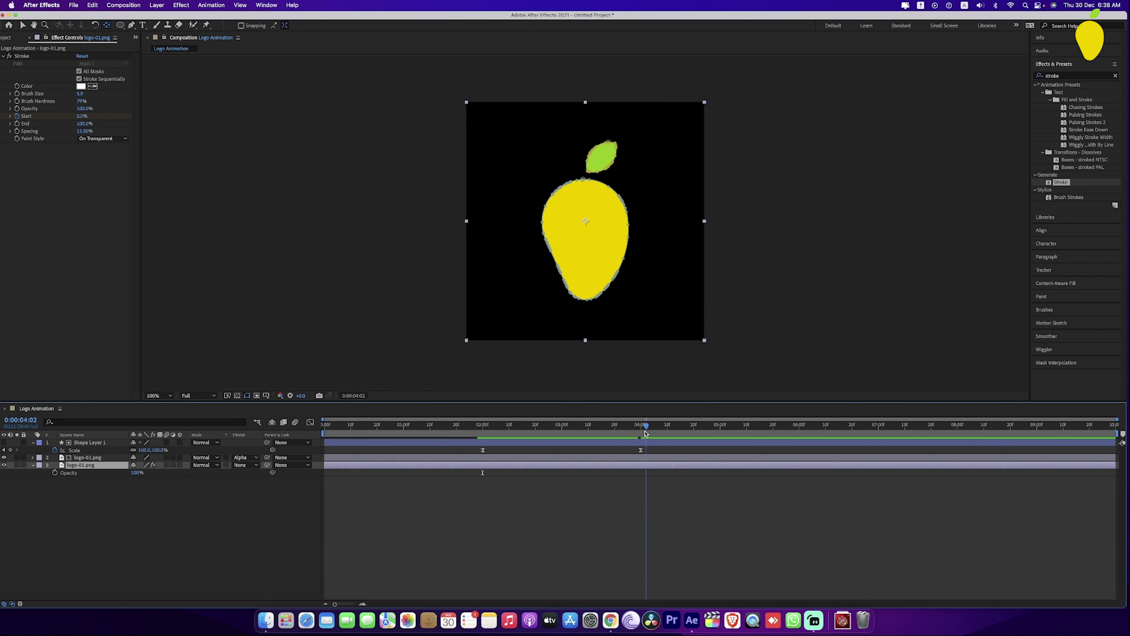
{"action": "left_click", "coordinate": [55, 473]}
Keyframe the stroke layer's Opacity at 0% at 5 seconds
{"action": "left_click", "coordinate": [720, 435]}
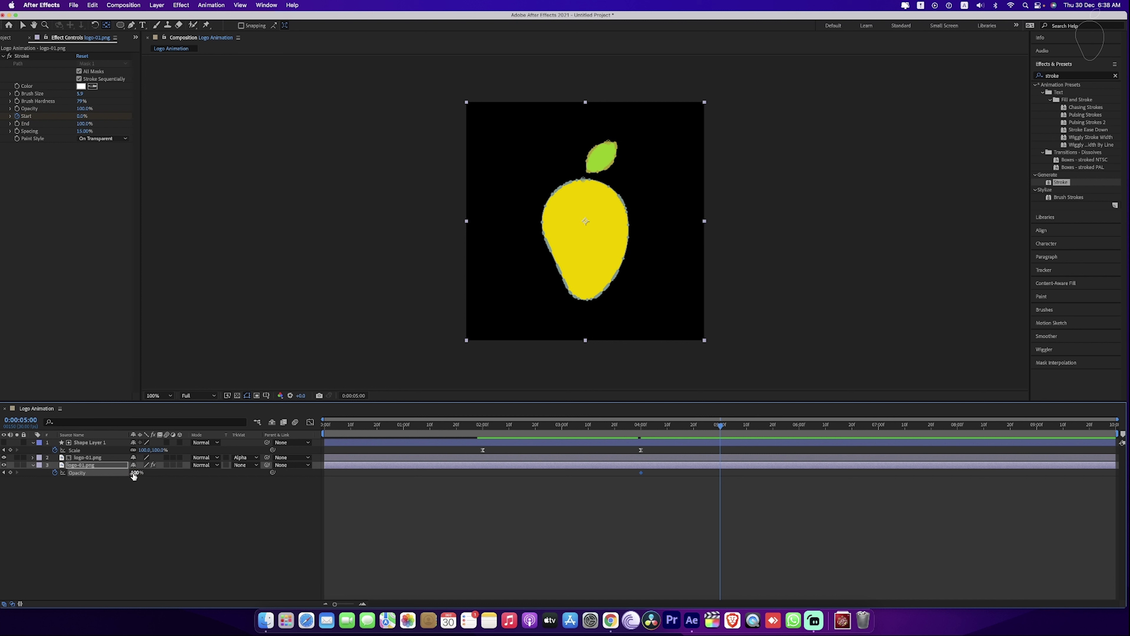
{"action": "left_click_drag", "start_coordinate": [133, 476], "coordinate": [32, 545]}
{"action": "left_click", "coordinate": [522, 530]}
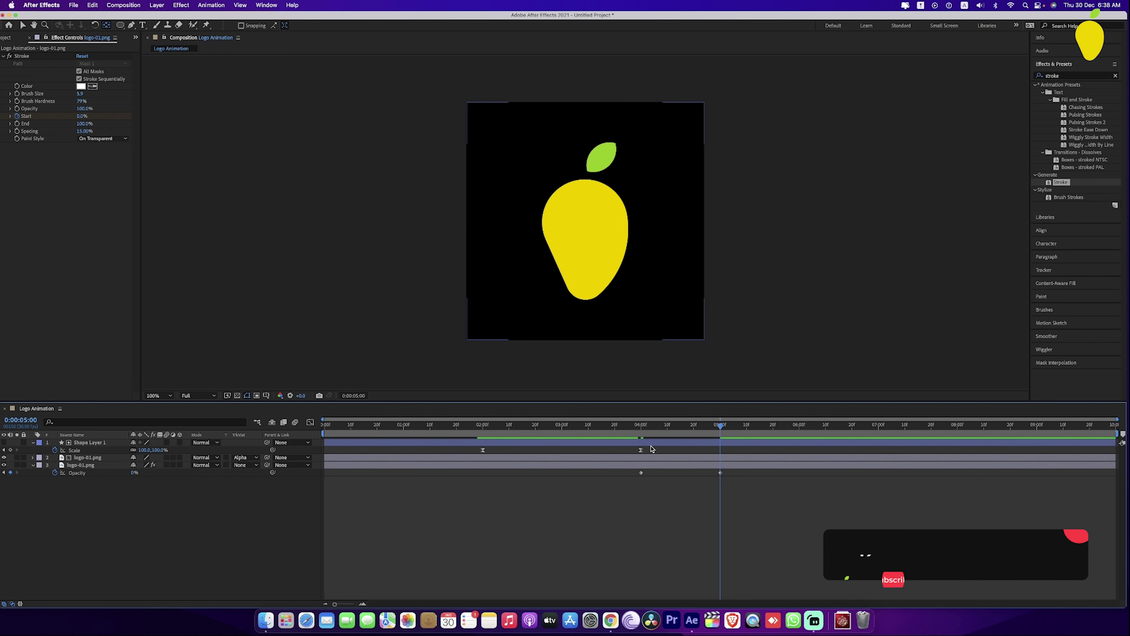
Apply Easy Ease to both Opacity keyframes of the stroke layer and preview the outline's fade-out
{"action": "left_click", "coordinate": [637, 435]}
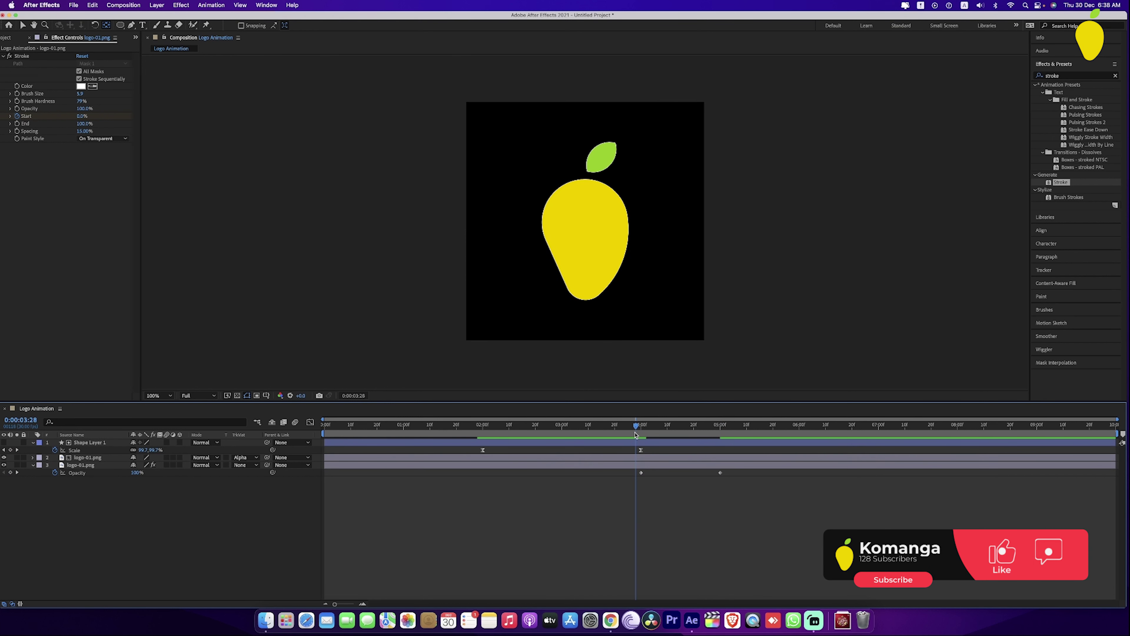
{"action": "key", "text": "F9"}
{"action": "left_click_drag", "start_coordinate": [726, 471], "coordinate": [594, 481]}
{"action": "key", "text": "F9"}
{"action": "left_click", "coordinate": [889, 528]}
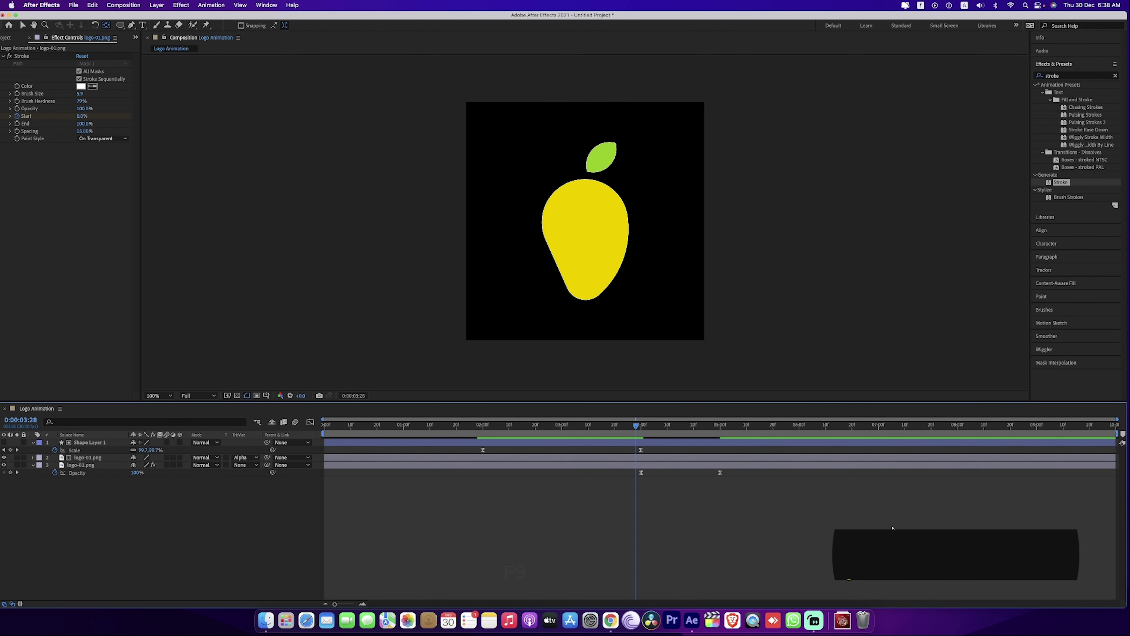
{"action": "key", "text": "space"}
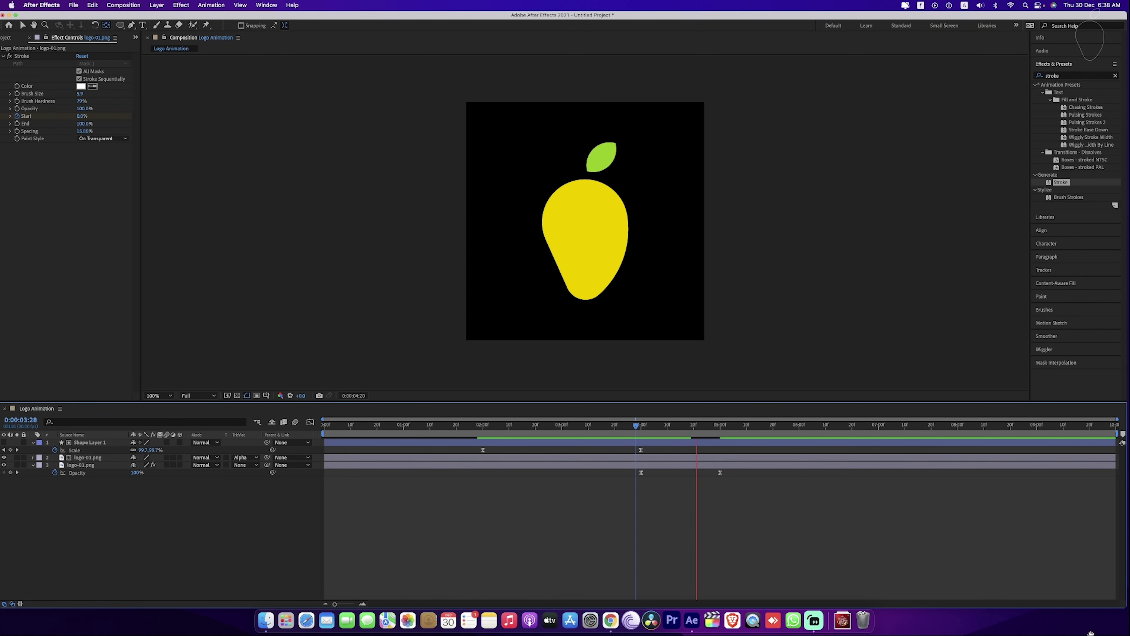